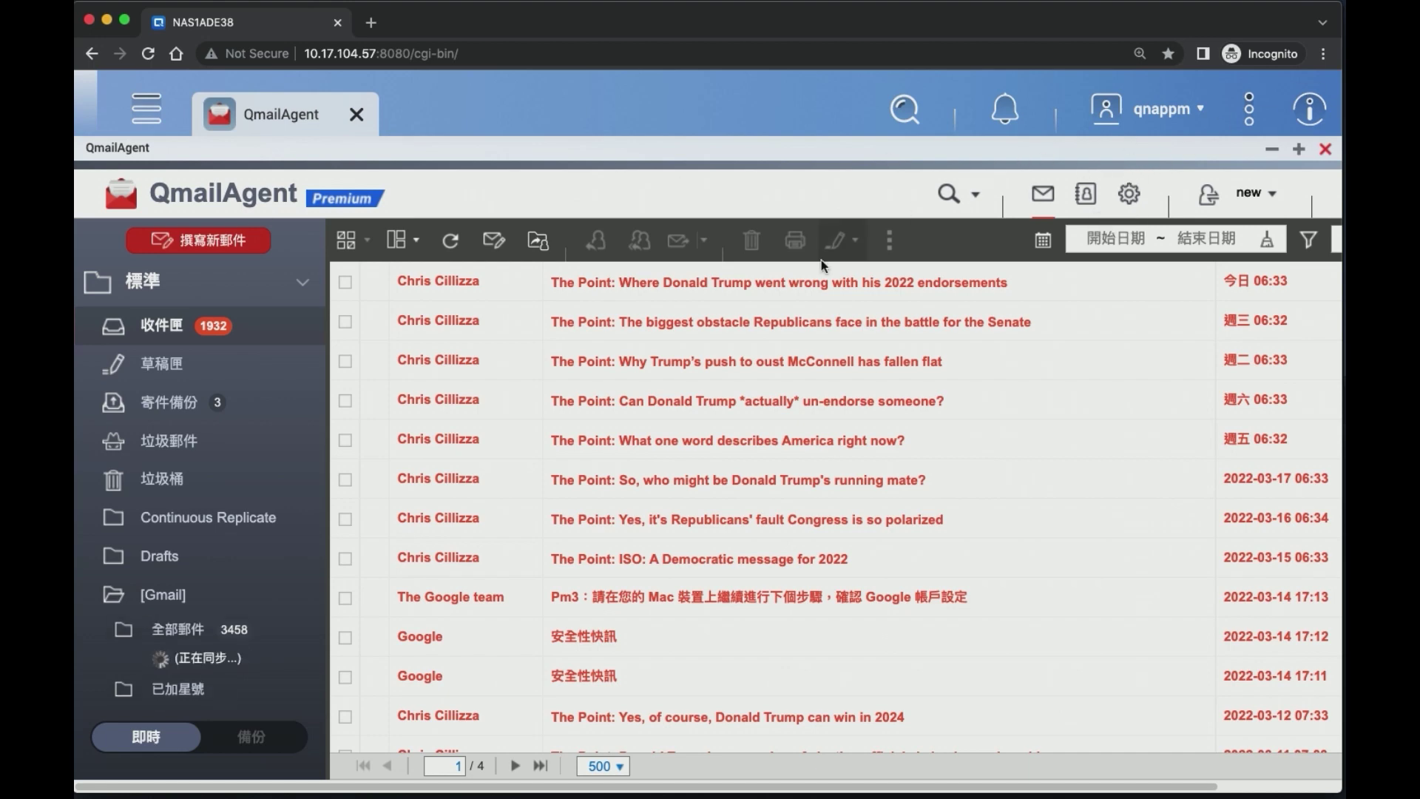
Step: Switch to the old account and select the Critical security alert and Fibre Channel Cards emails
left_click(1233, 204)
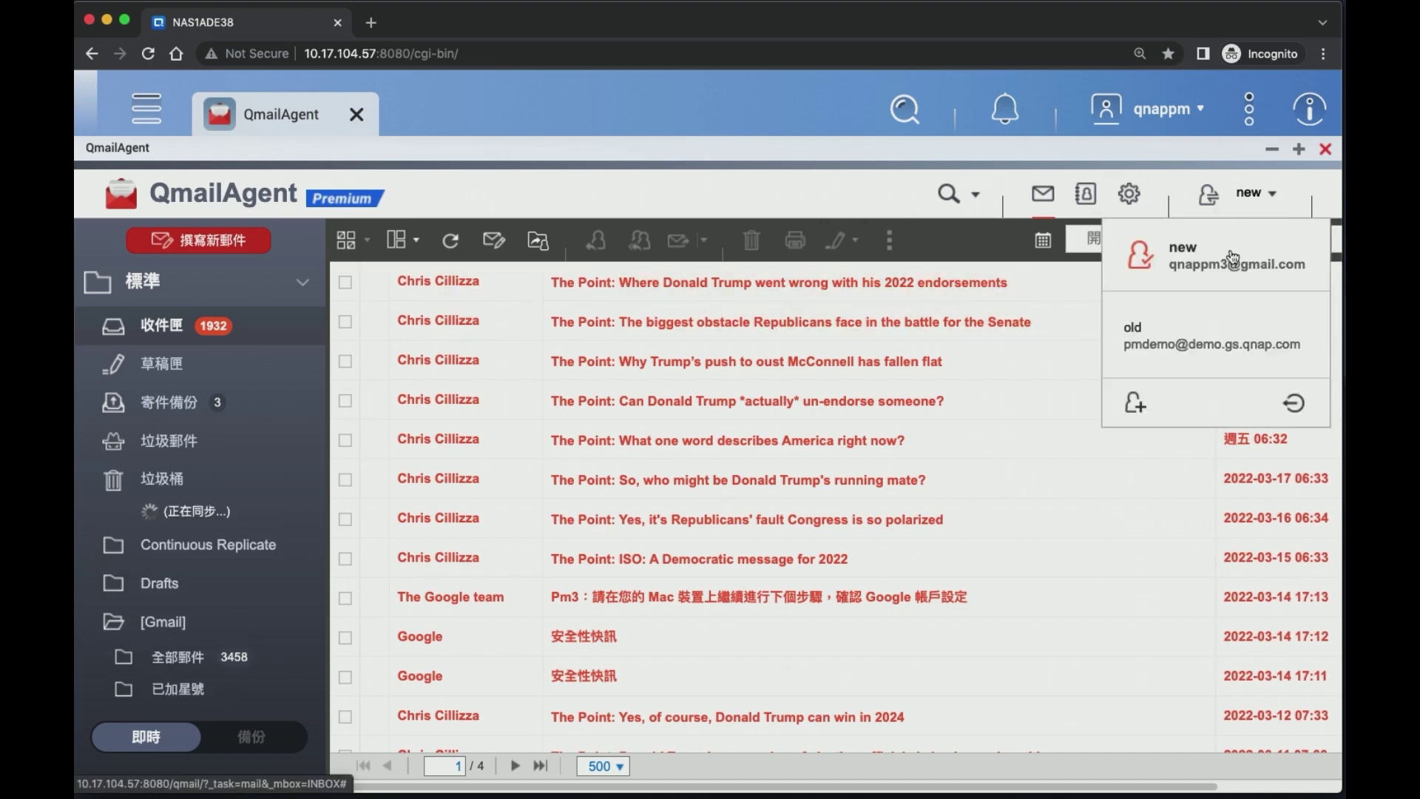
left_click(1217, 323)
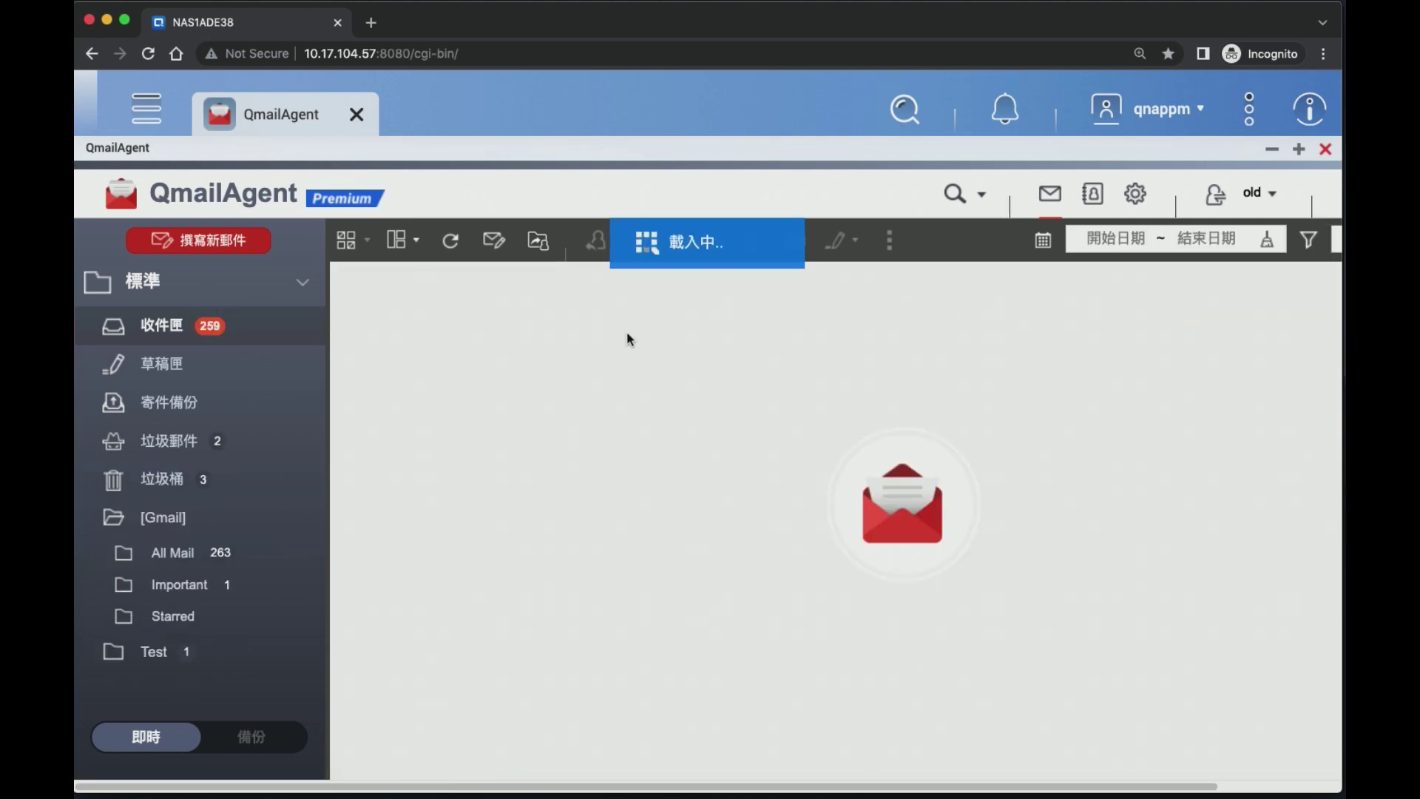
left_click(463, 346)
scroll(436, 355, "down", 20)
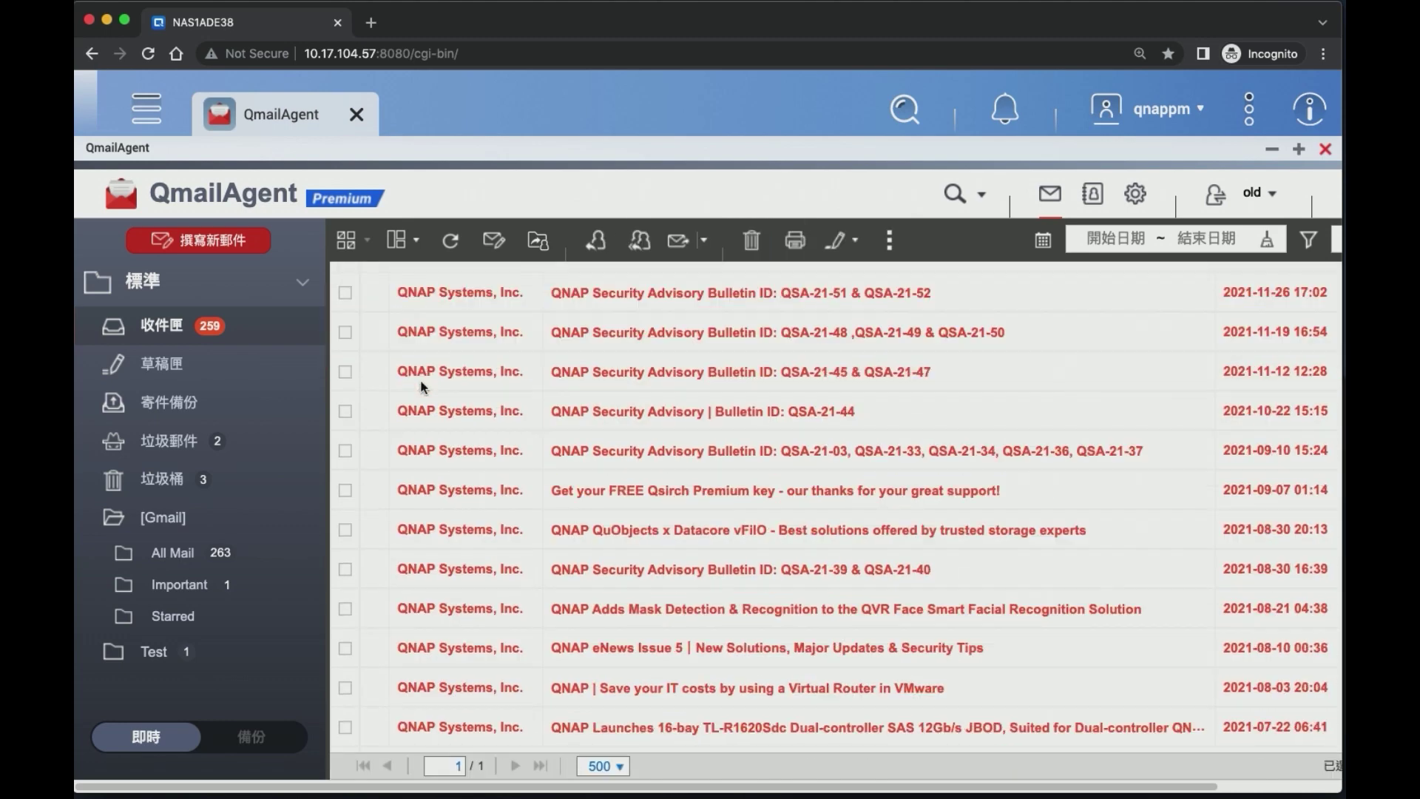
scroll(474, 359, "up", 10)
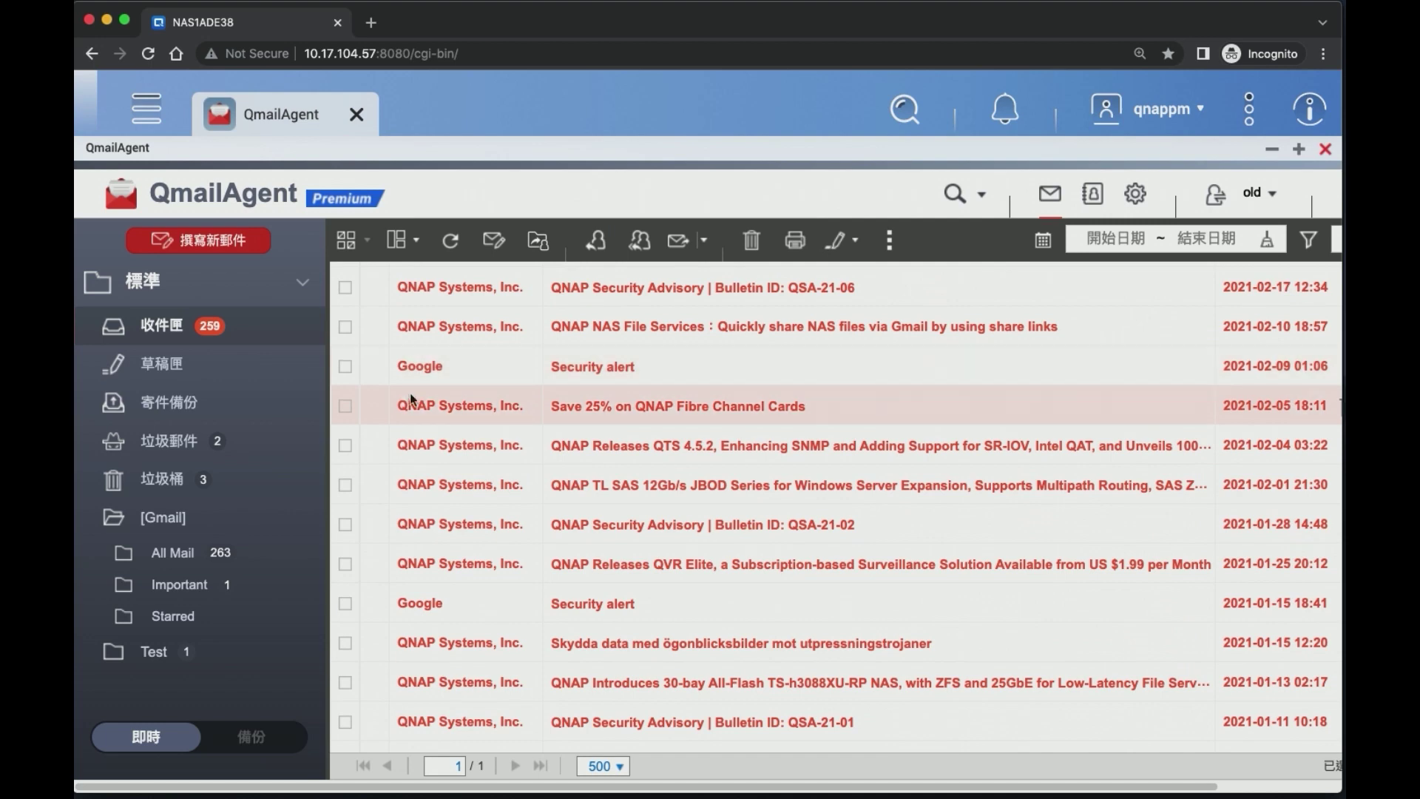
left_click(346, 408)
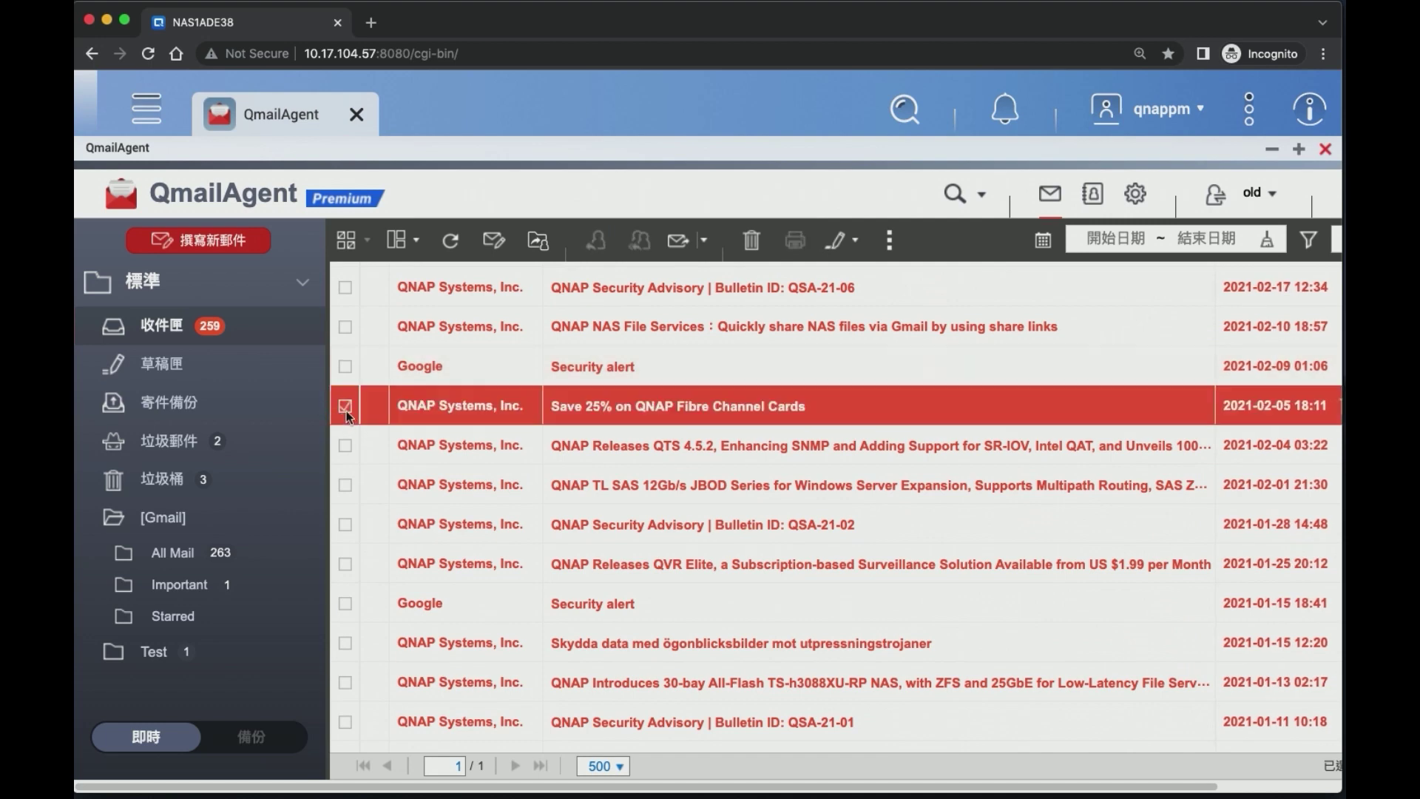
Step: Copy both selected emails to the new account's Continuous Replicate folder via 複製到其他帳戶
left_click(889, 244)
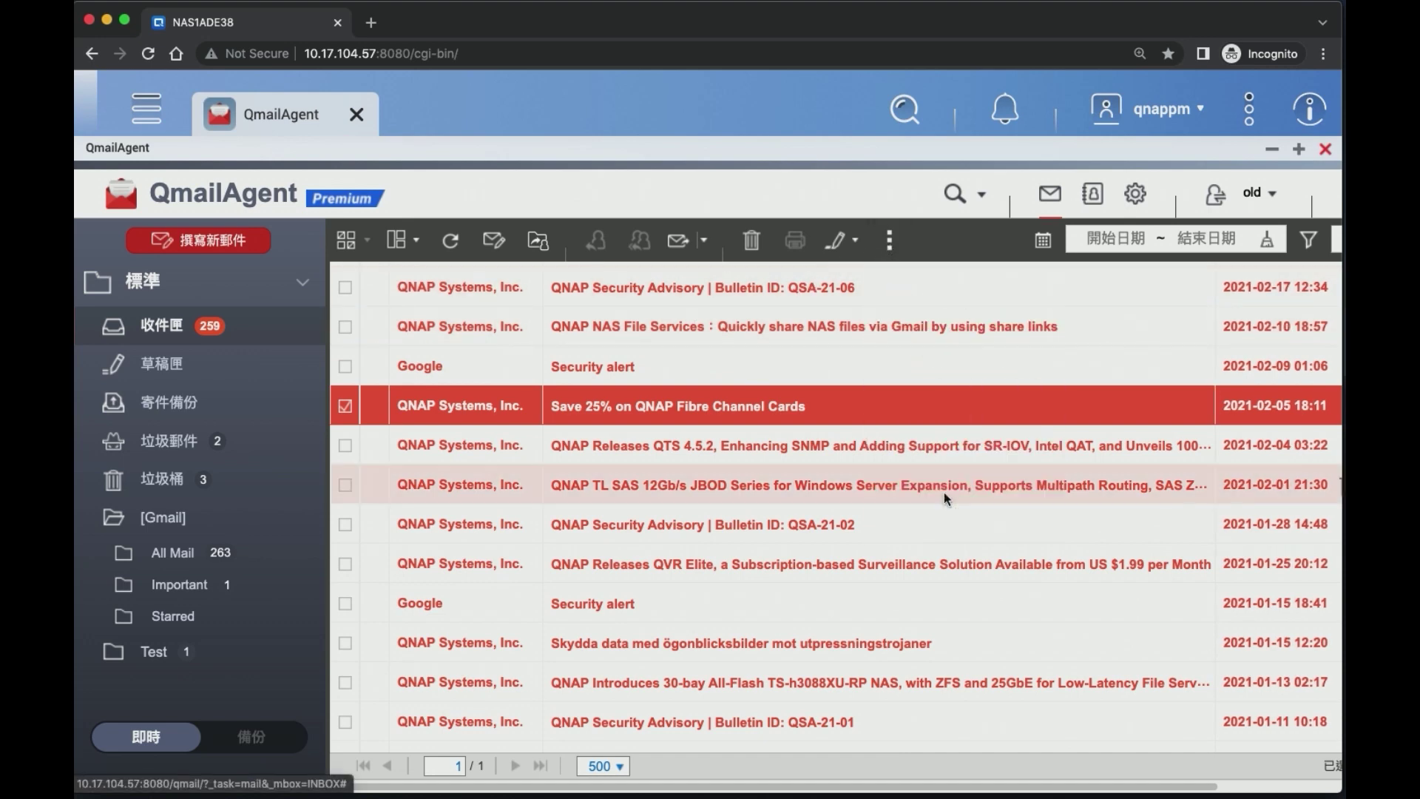
left_click(889, 241)
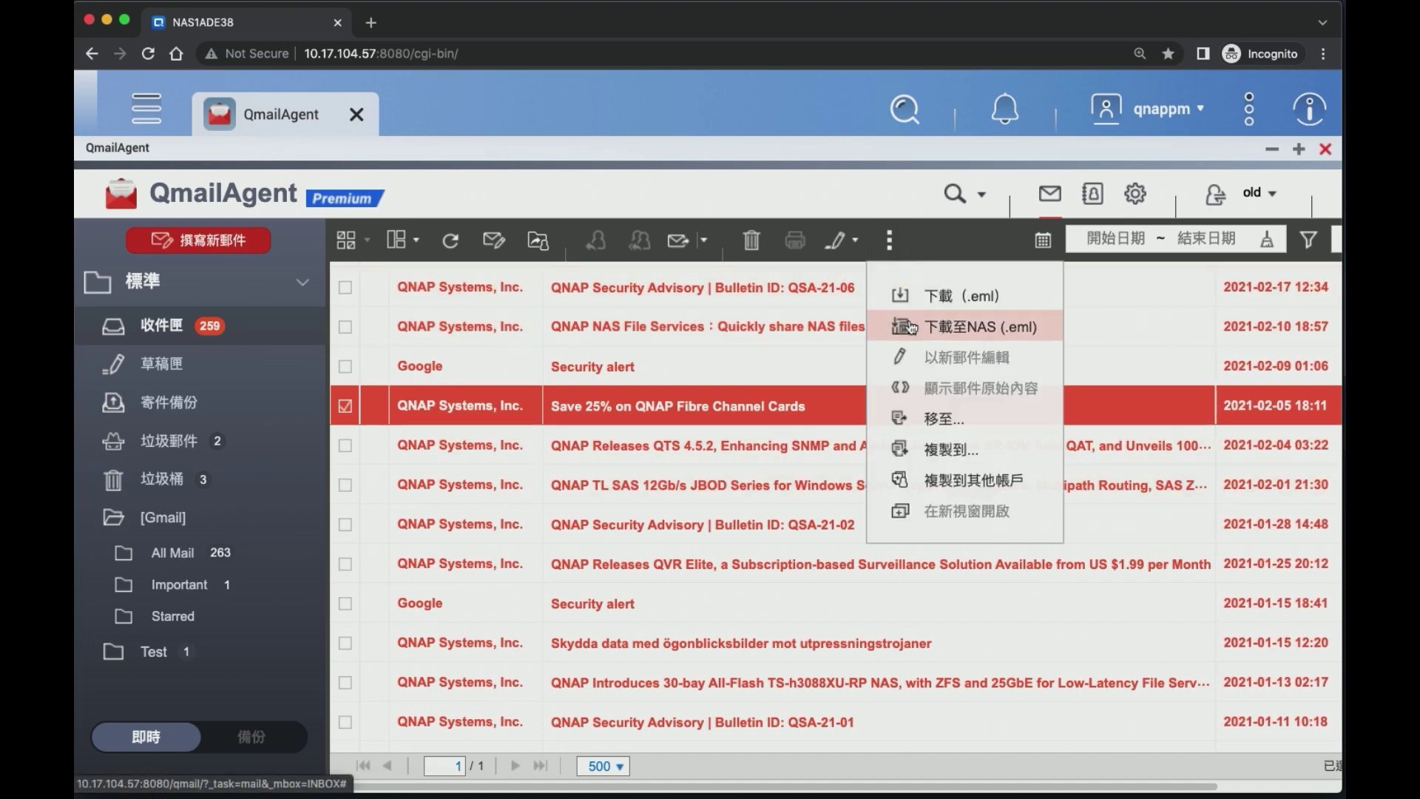
left_click(958, 481)
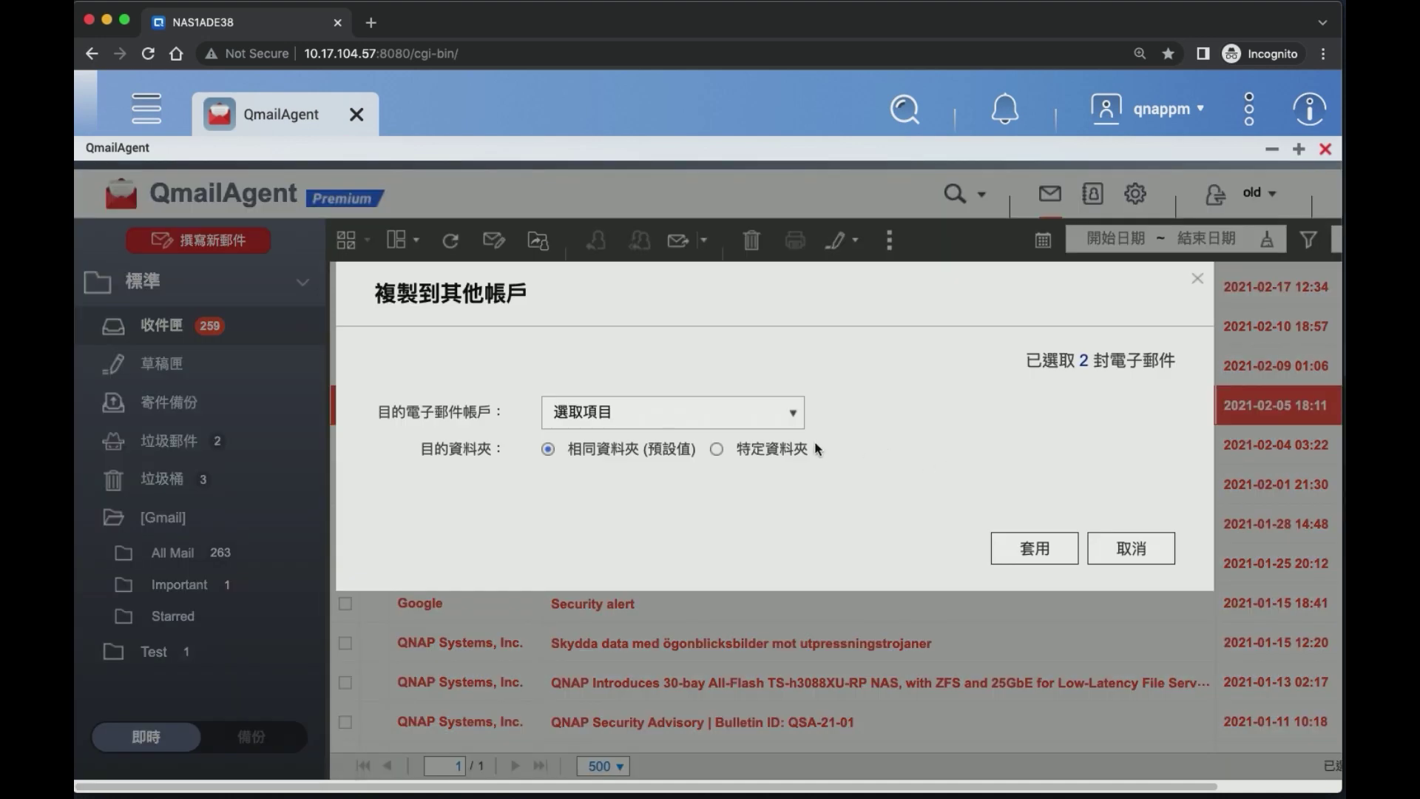
left_click(796, 425)
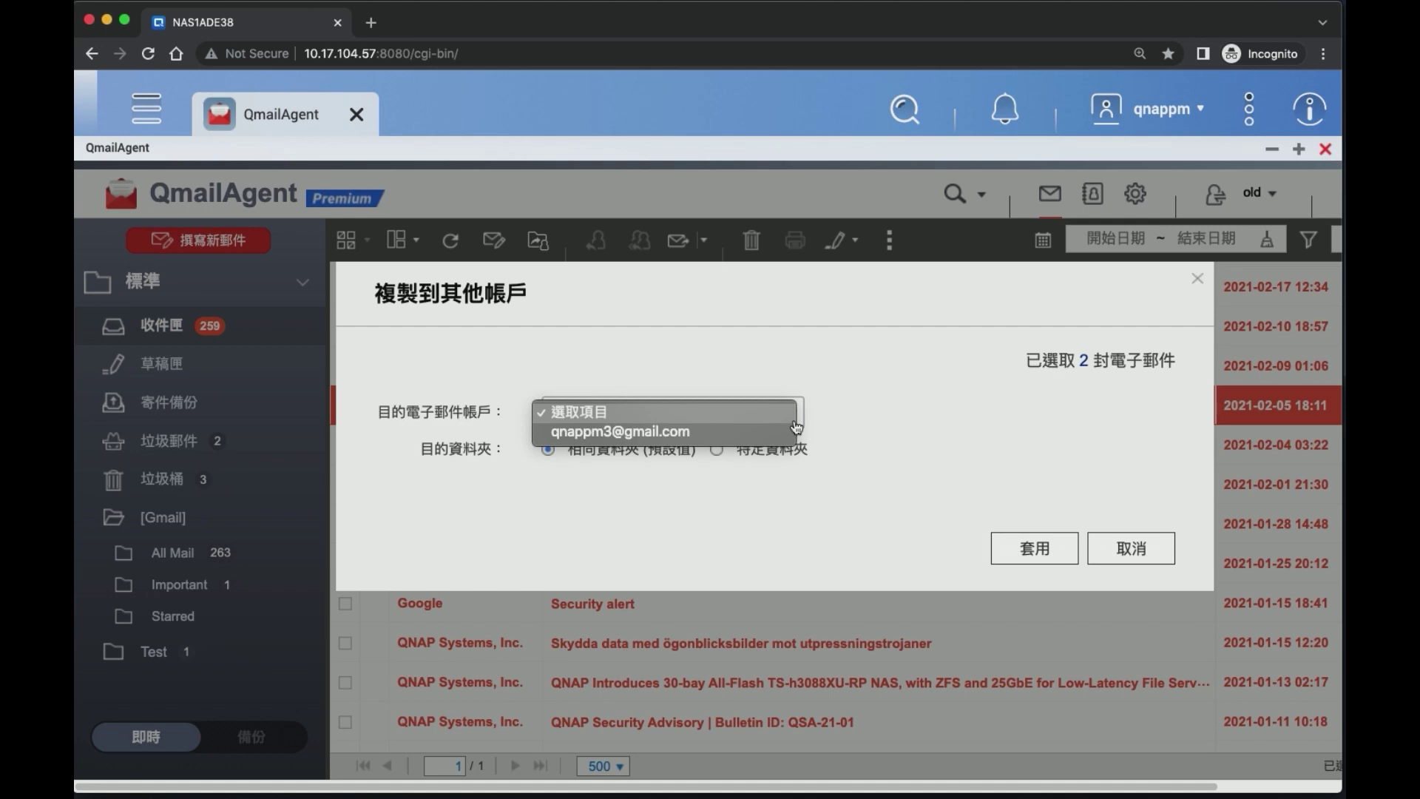
left_click(772, 433)
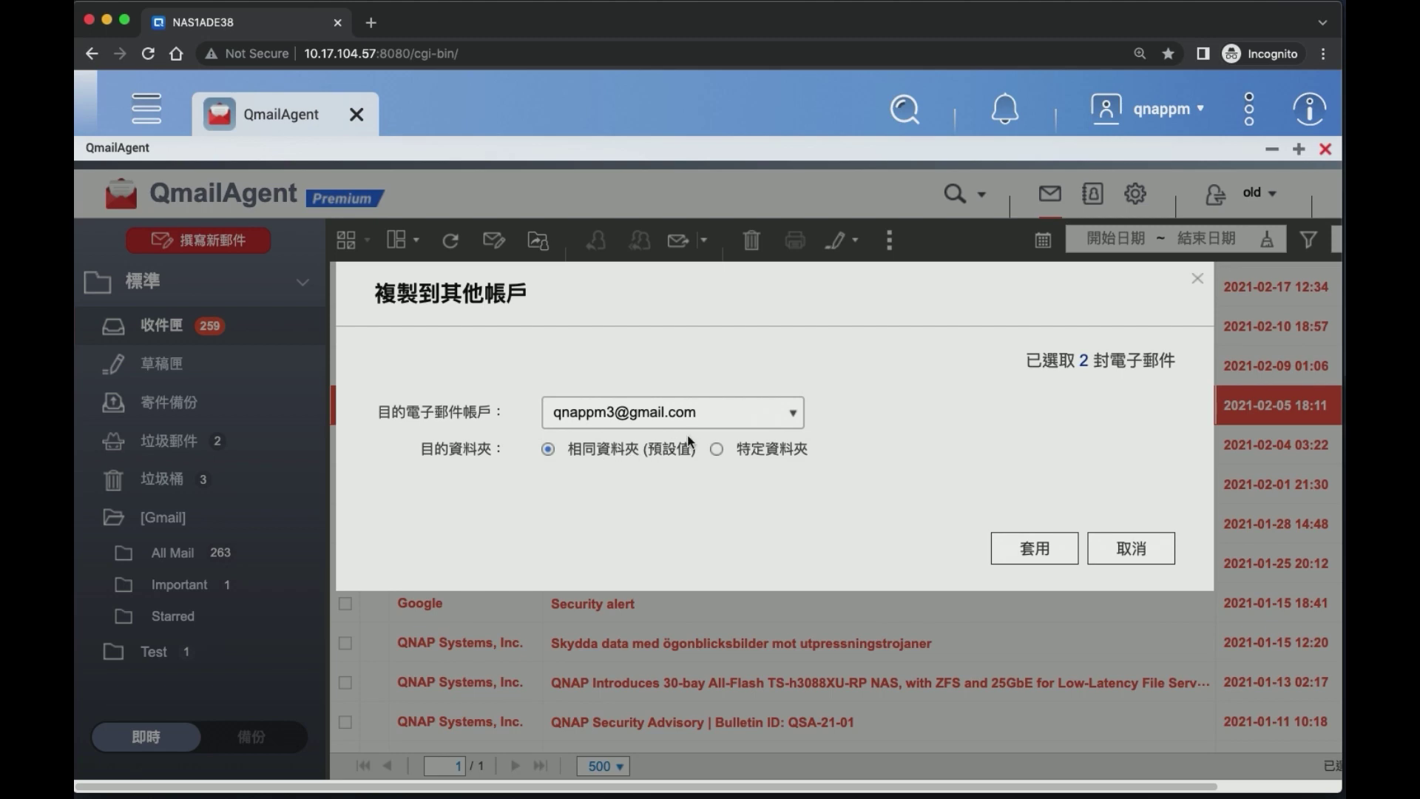
left_click(717, 450)
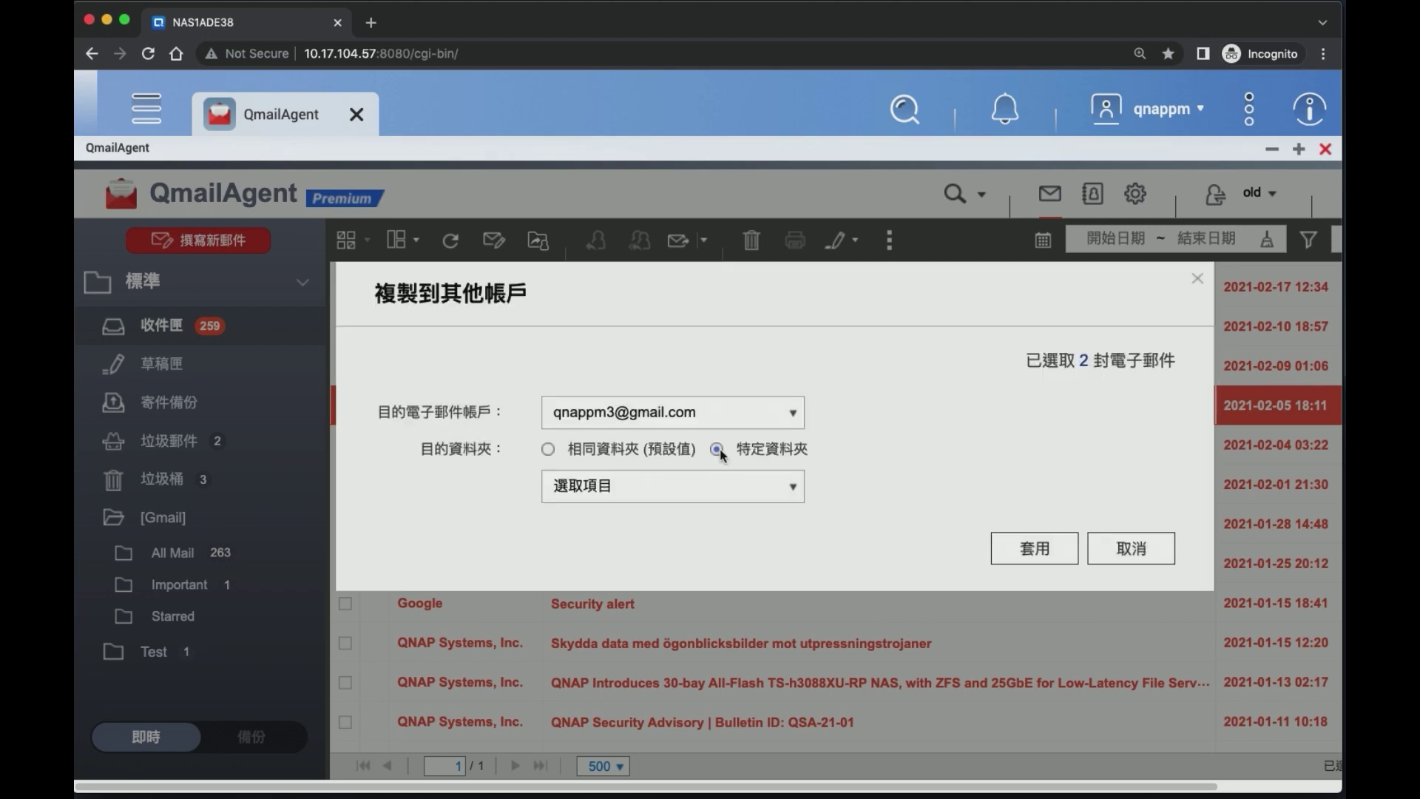
left_click(716, 486)
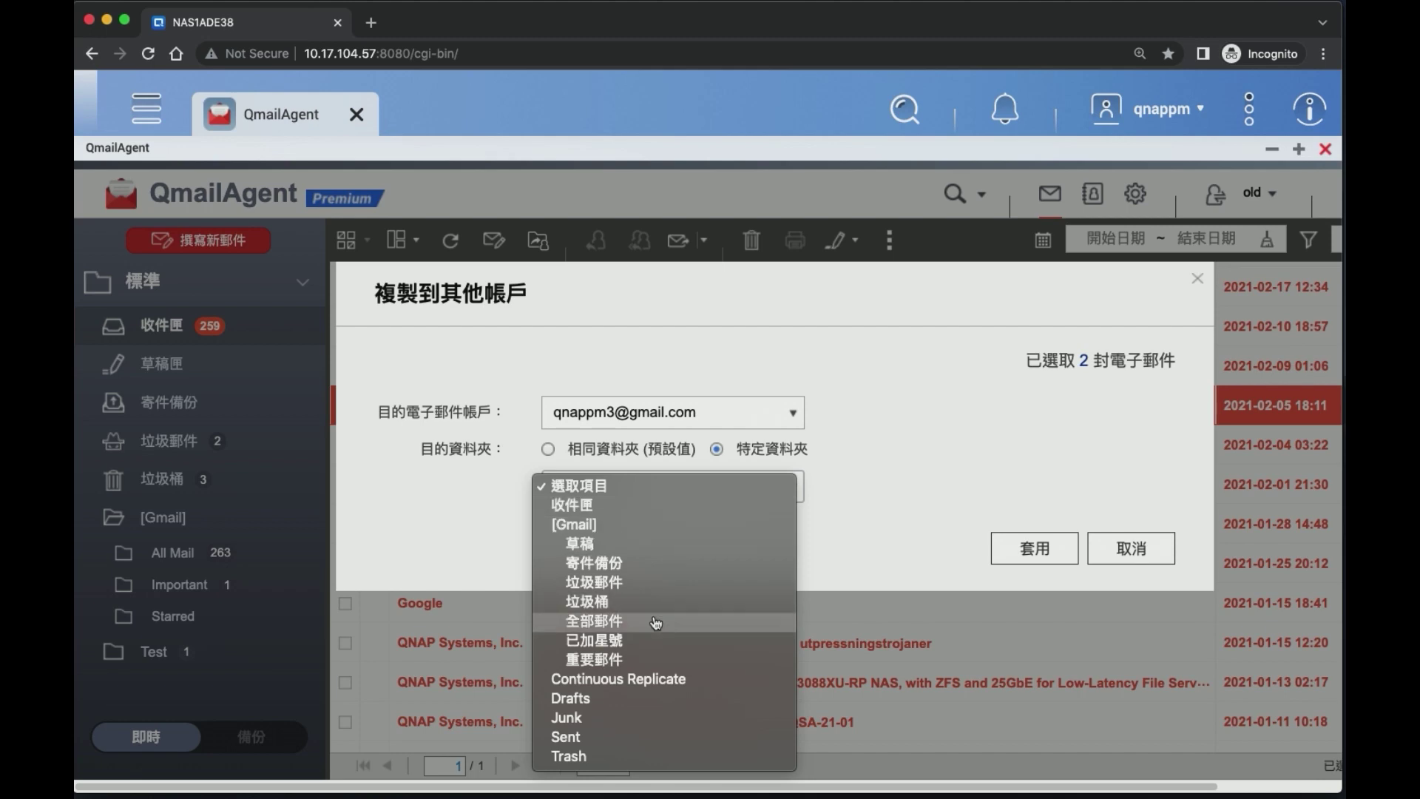
left_click(665, 685)
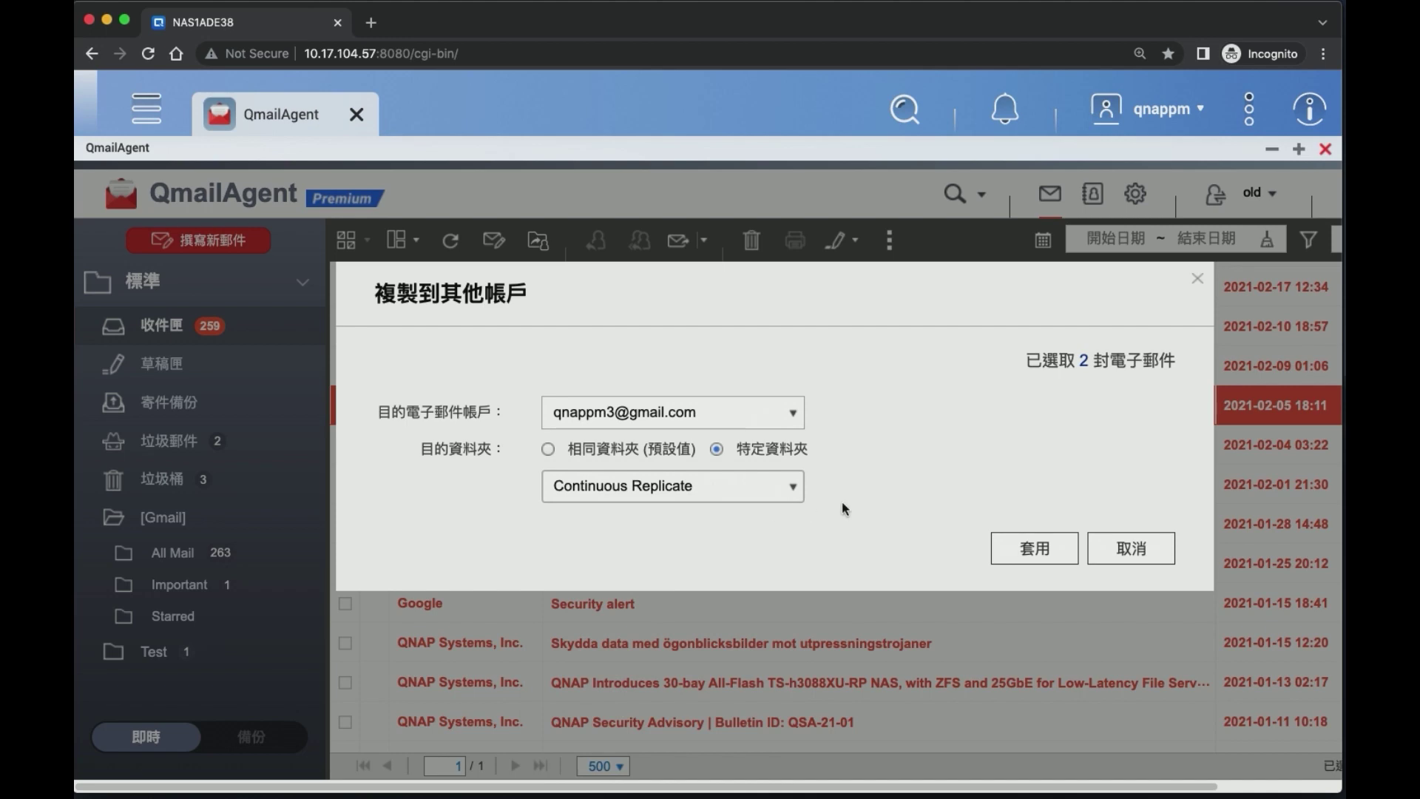
left_click(1007, 551)
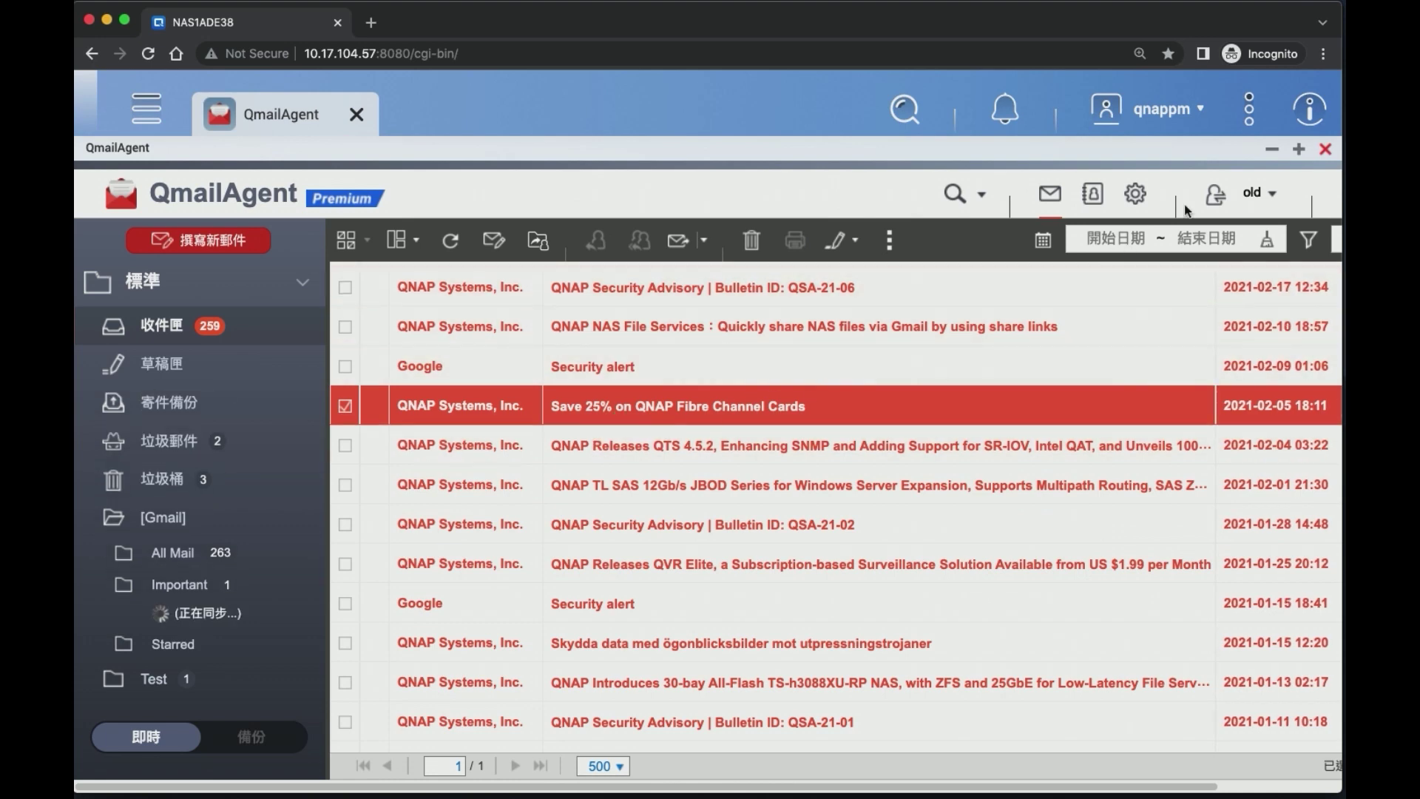
Step: Switch to the new account and open the Fibre Channel Cards email in Continuous Replicate's INBOX
left_click(1231, 206)
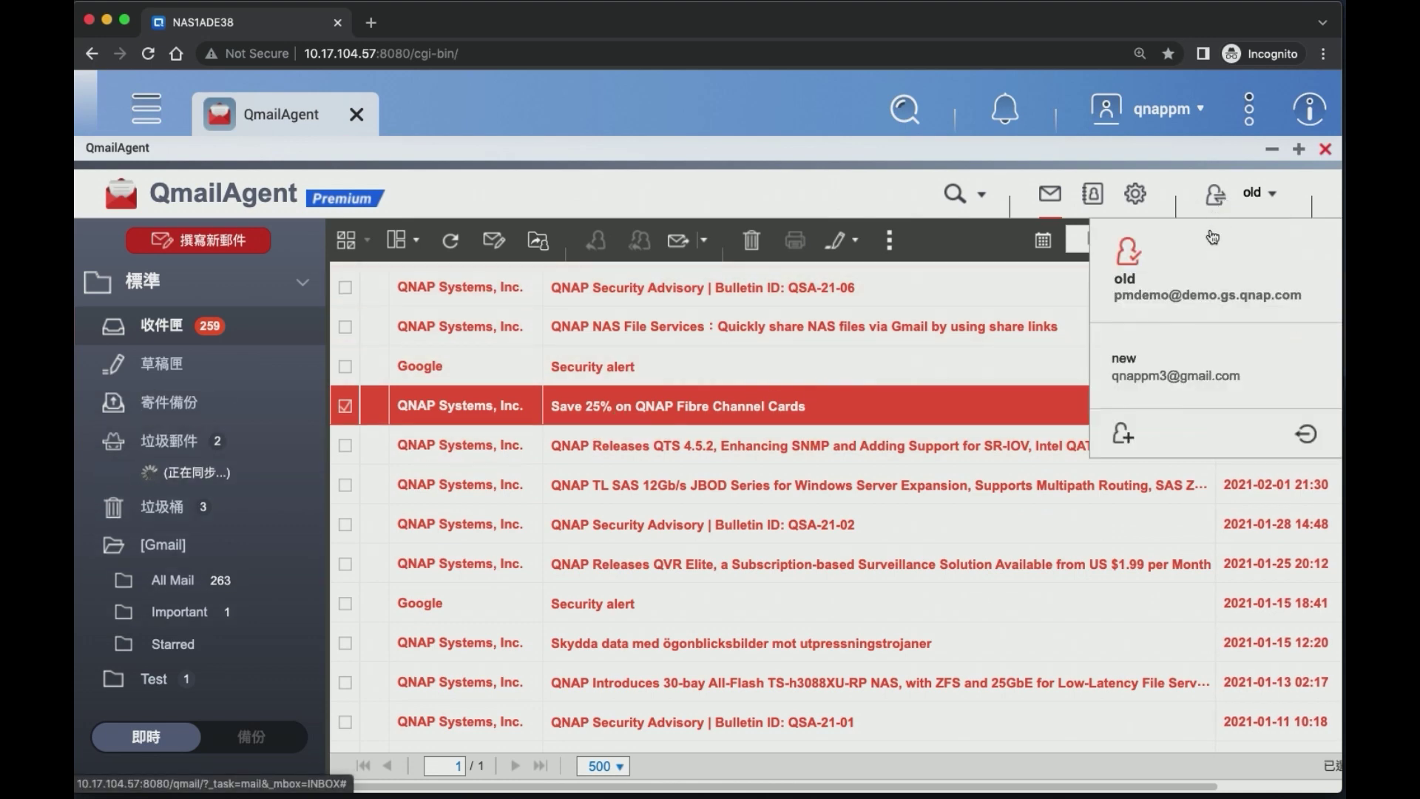
left_click(1192, 361)
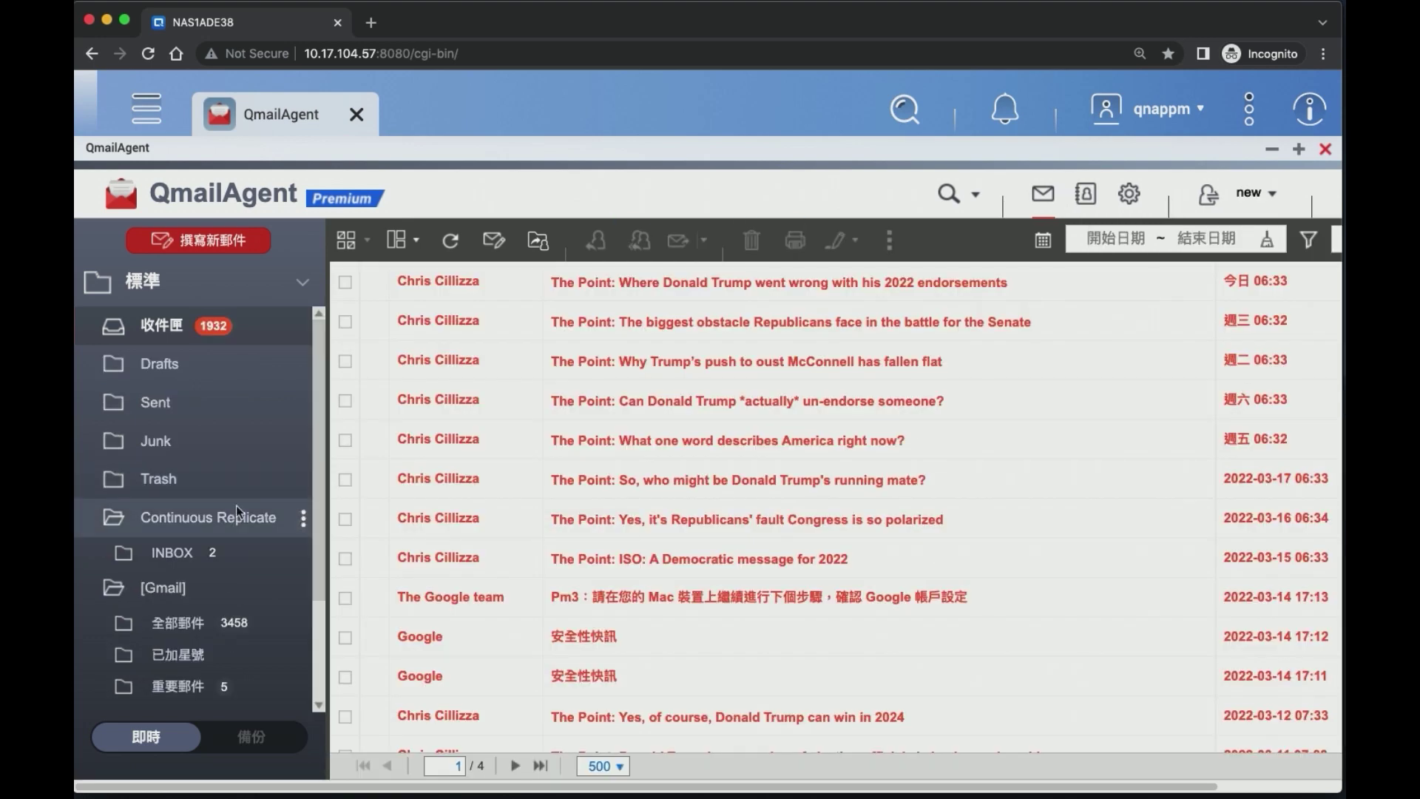
left_click(214, 528)
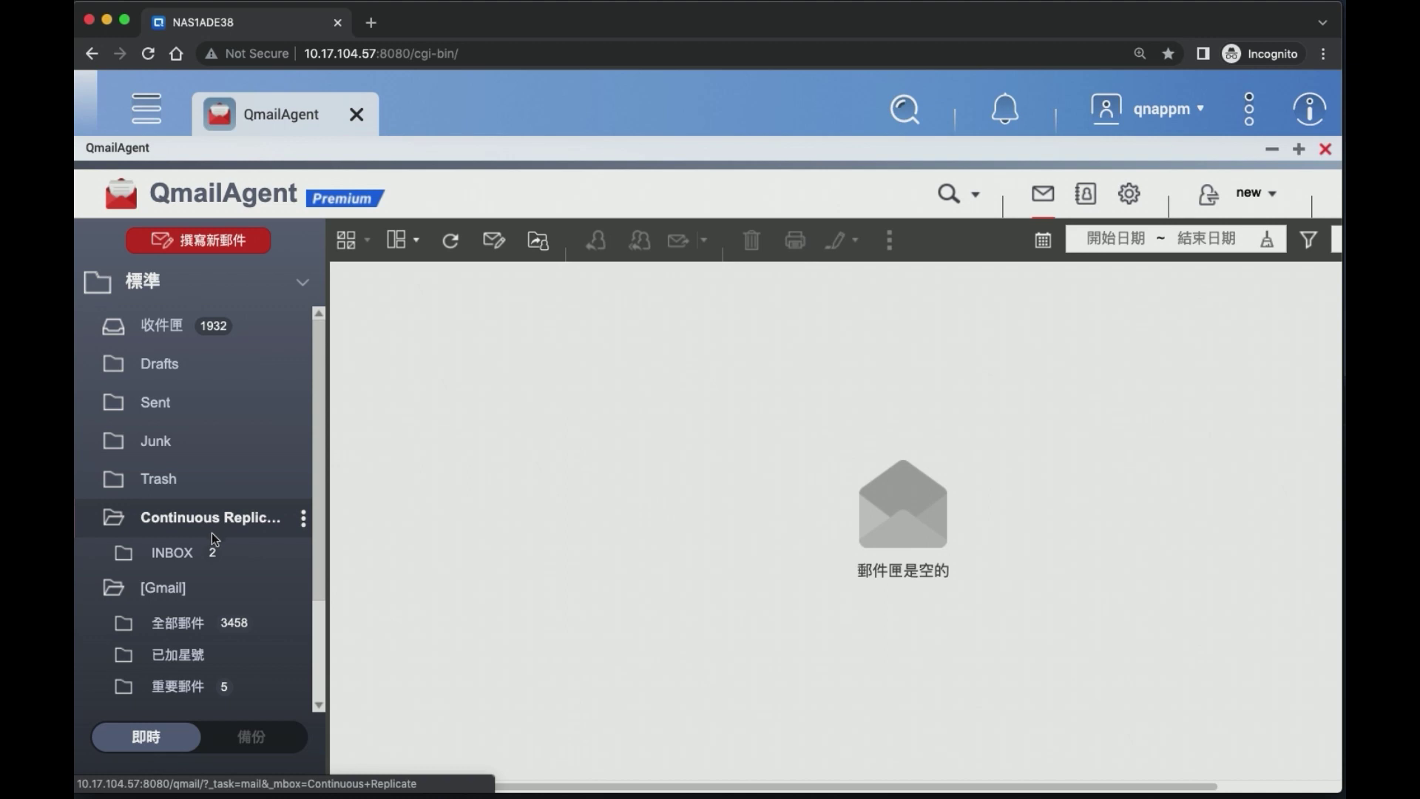
left_click(202, 553)
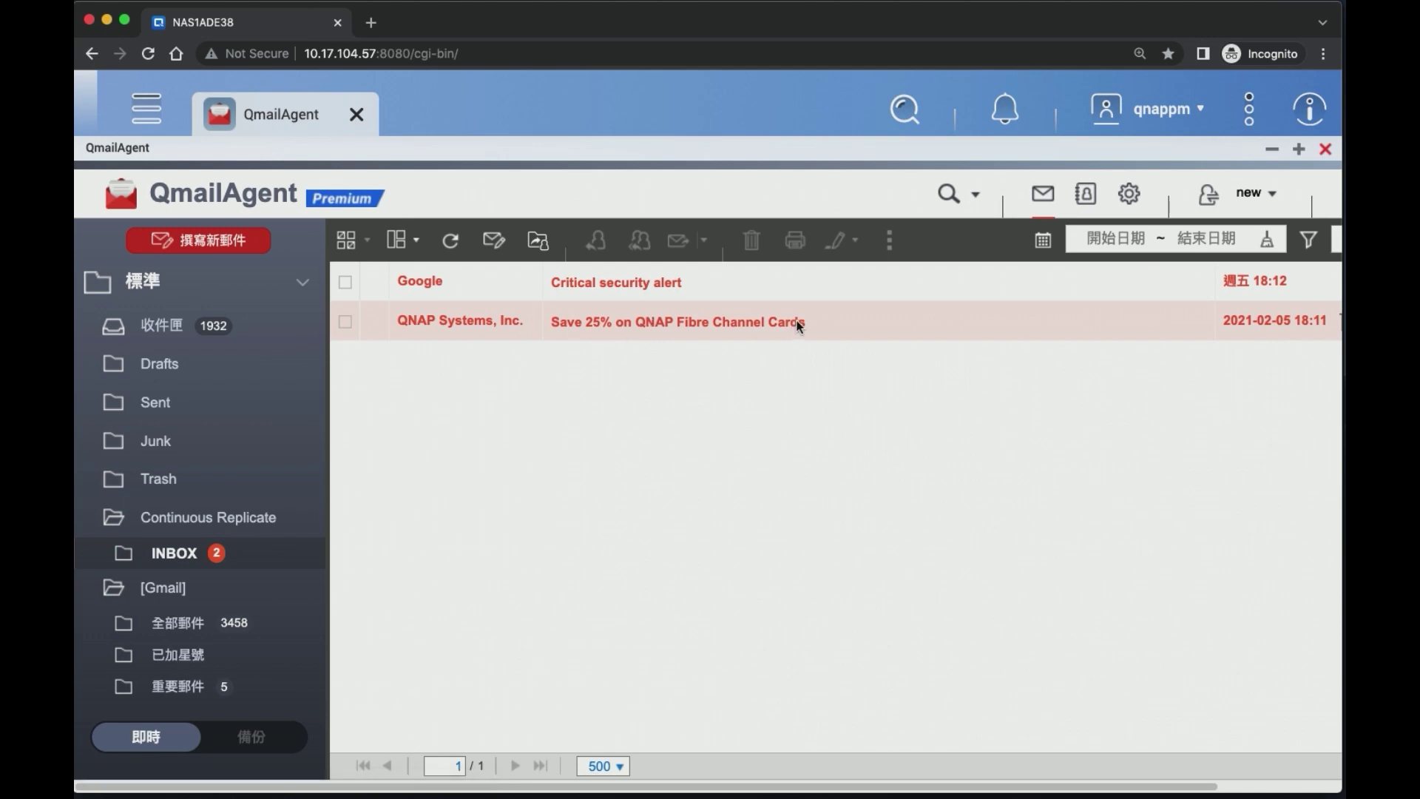
left_click(1259, 332)
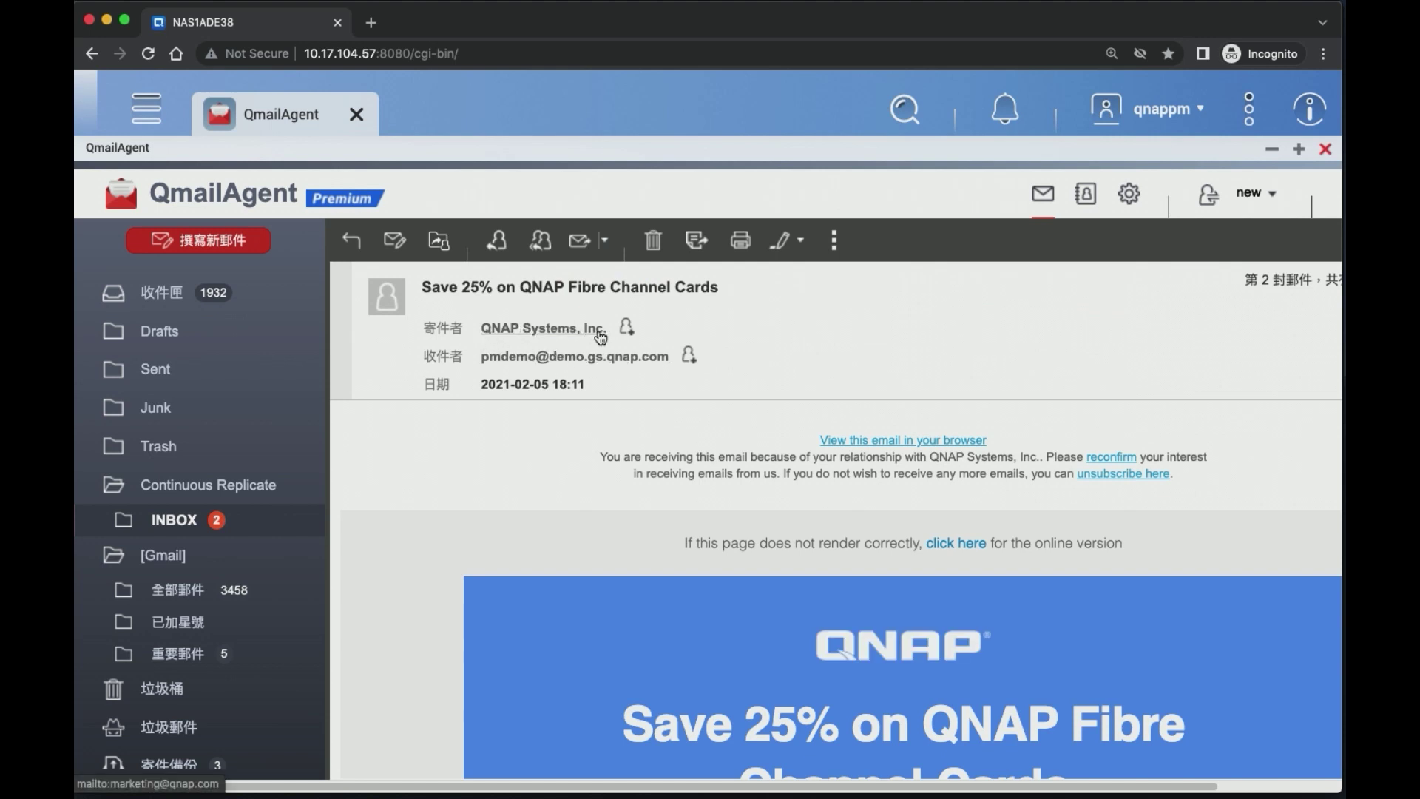
Step: Start and discard a reply to the Fibre Channel email, then return to the Continuous Replicate INBOX
left_click(1249, 199)
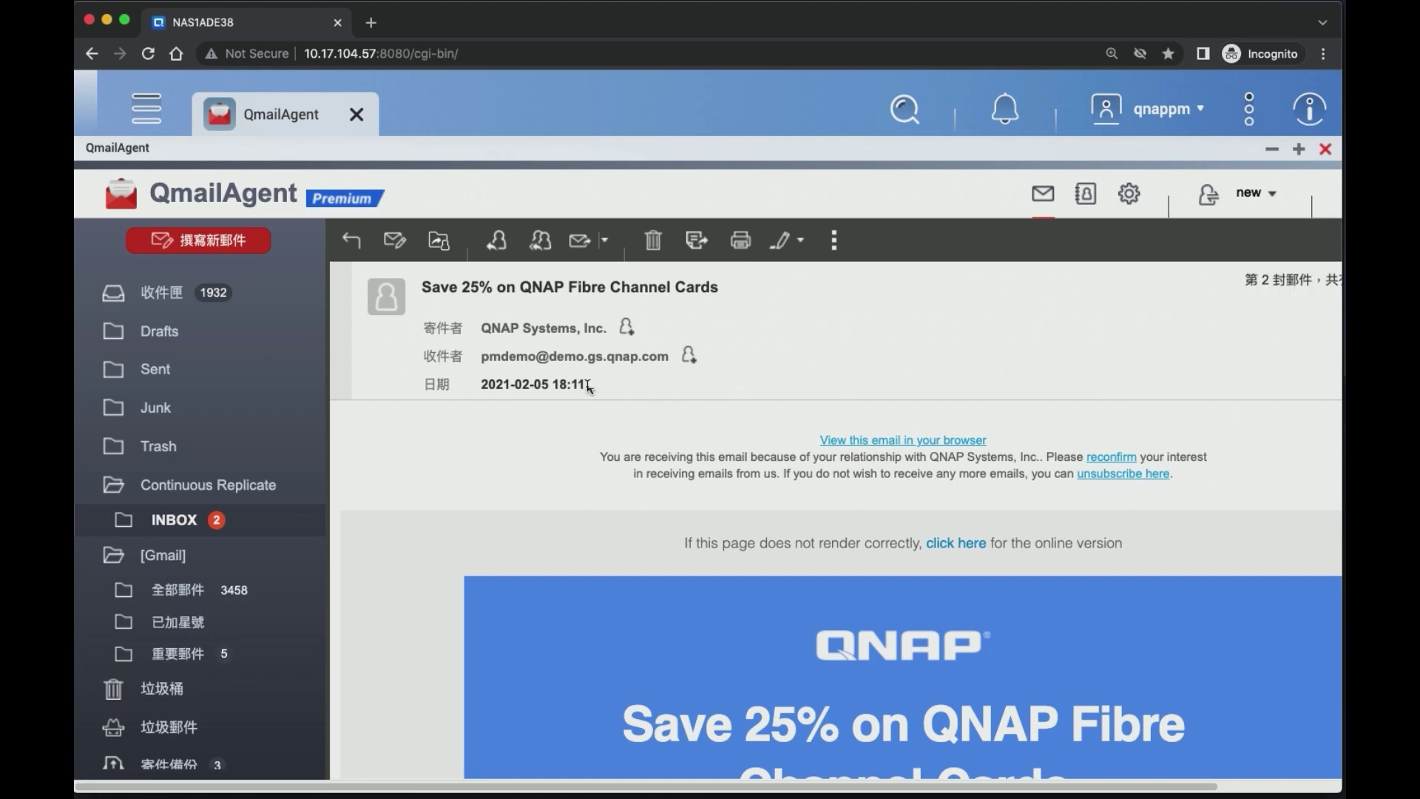
left_click_drag(592, 384, 482, 384)
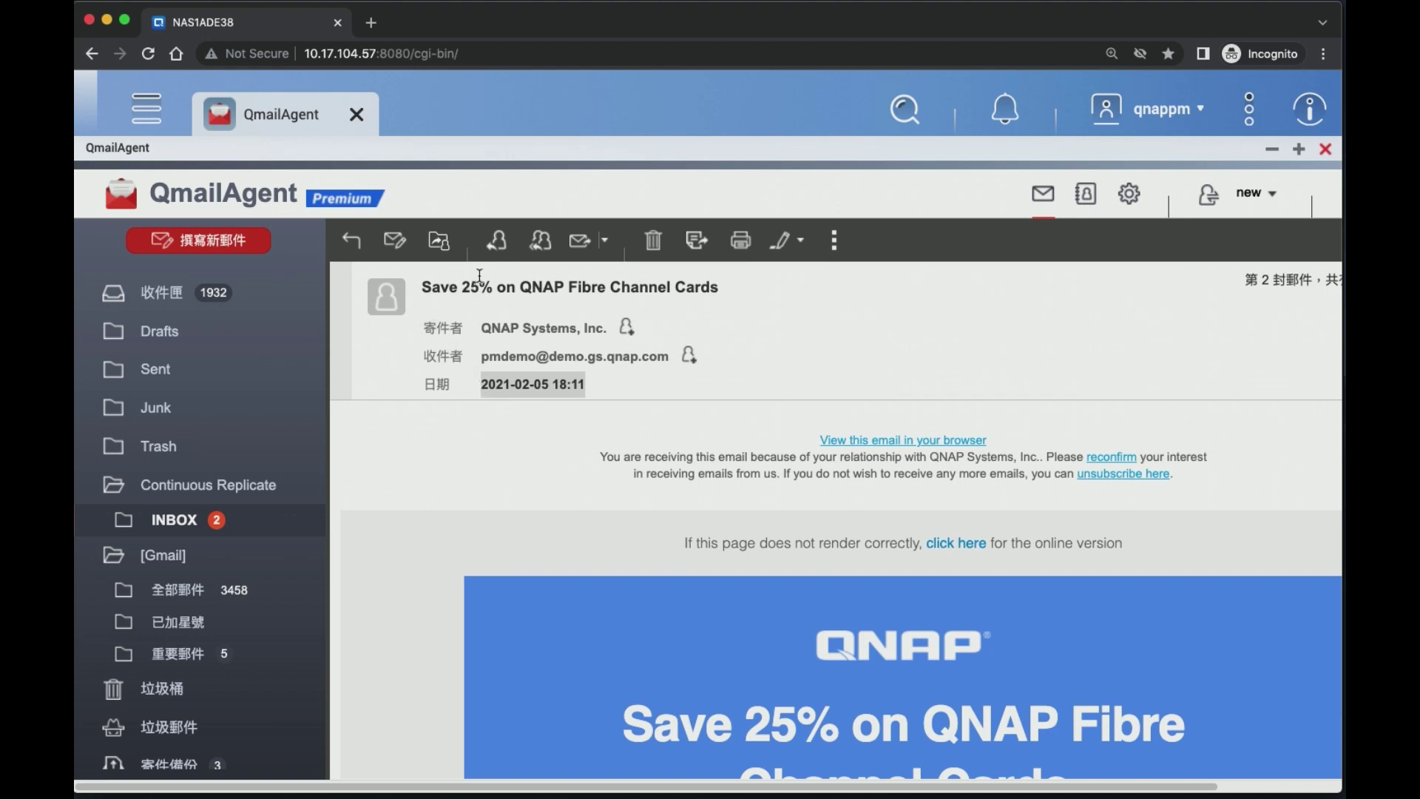
left_click(500, 247)
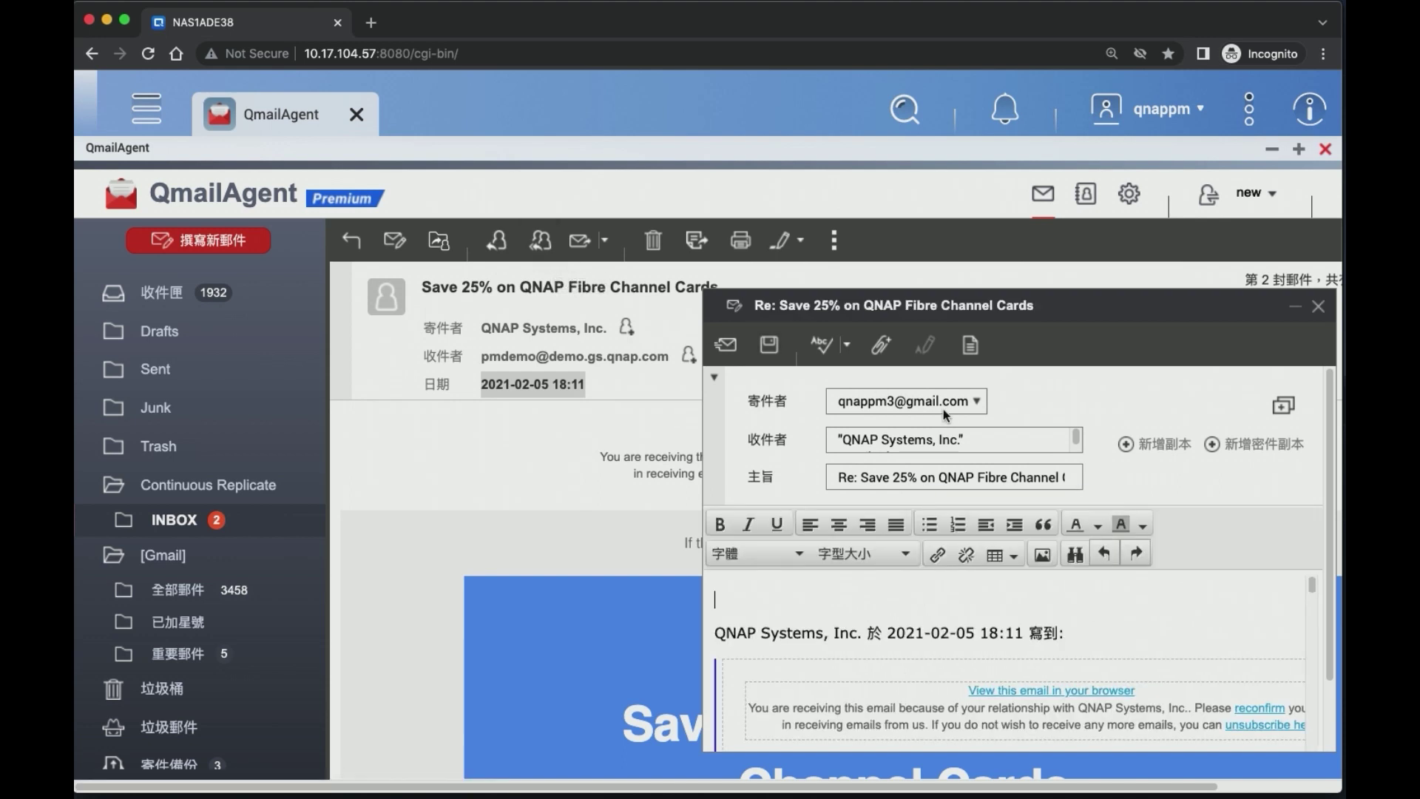
triple_click(969, 438)
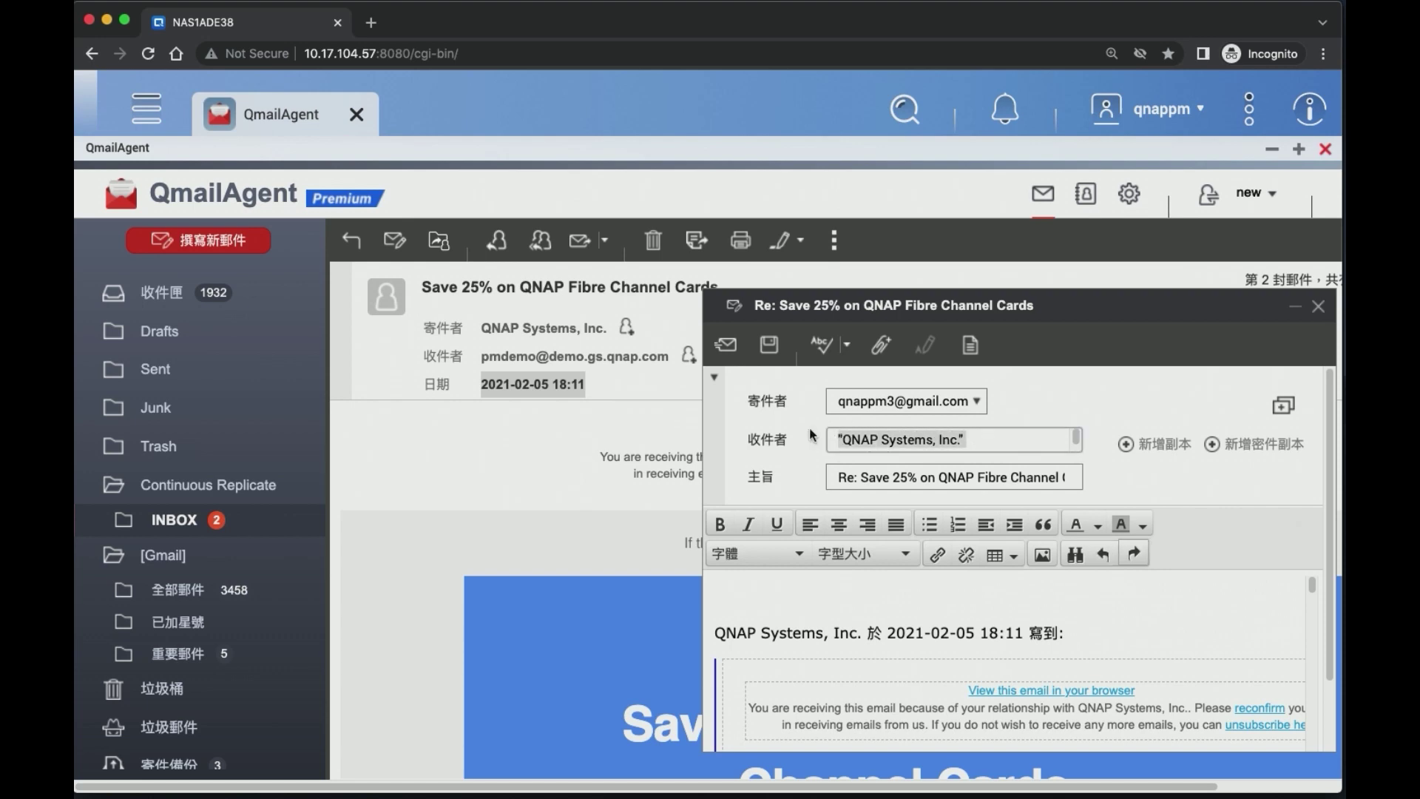
left_click(1319, 307)
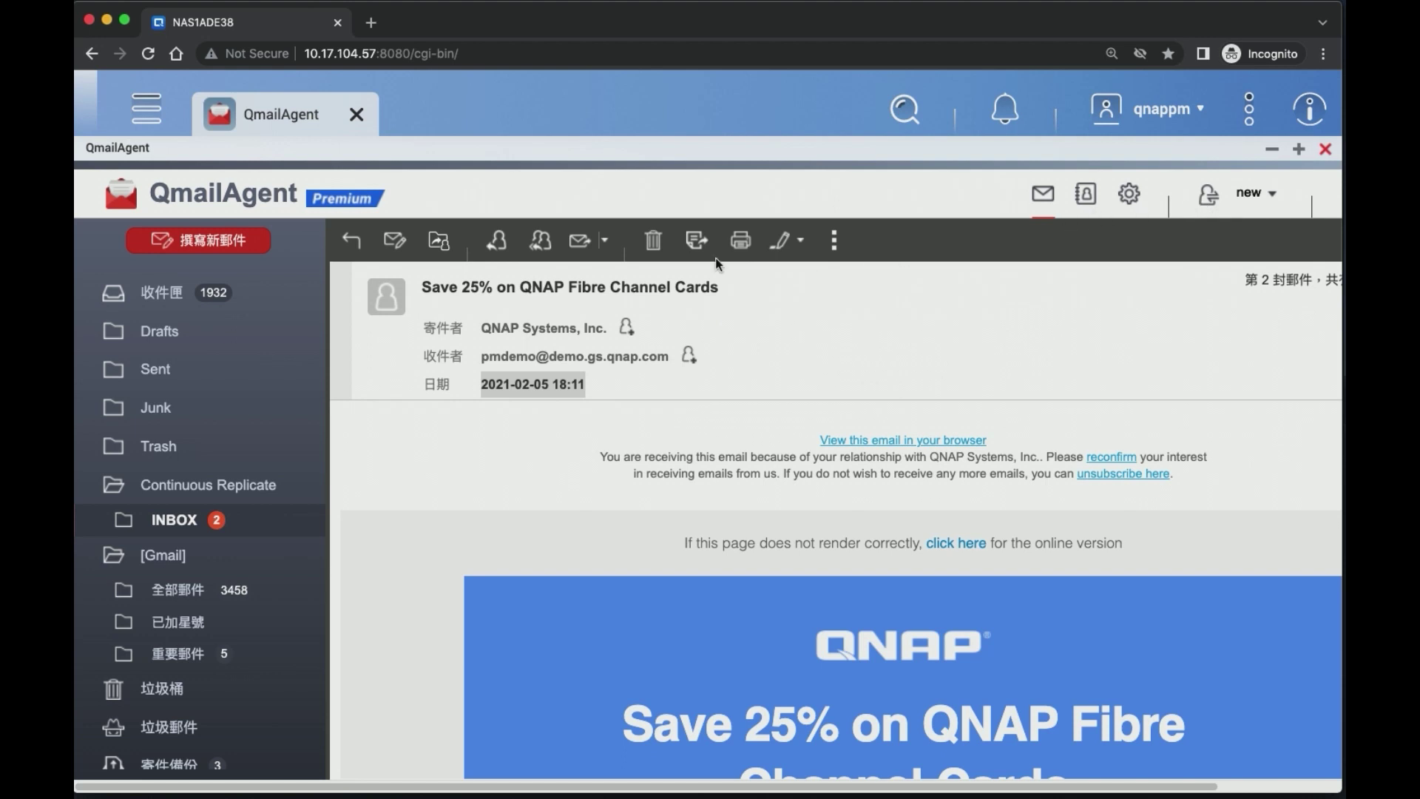
mouse_move(296, 299)
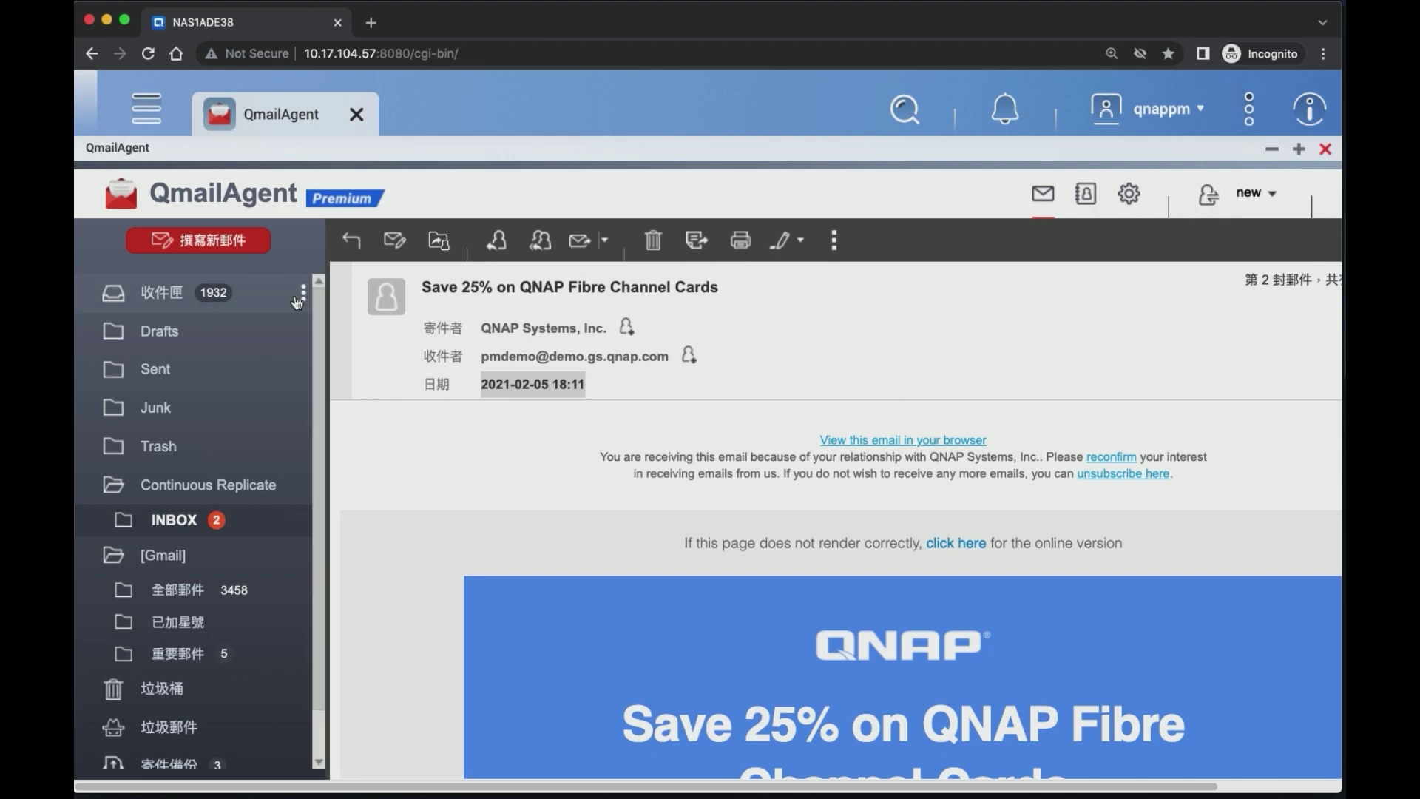
left_click(353, 244)
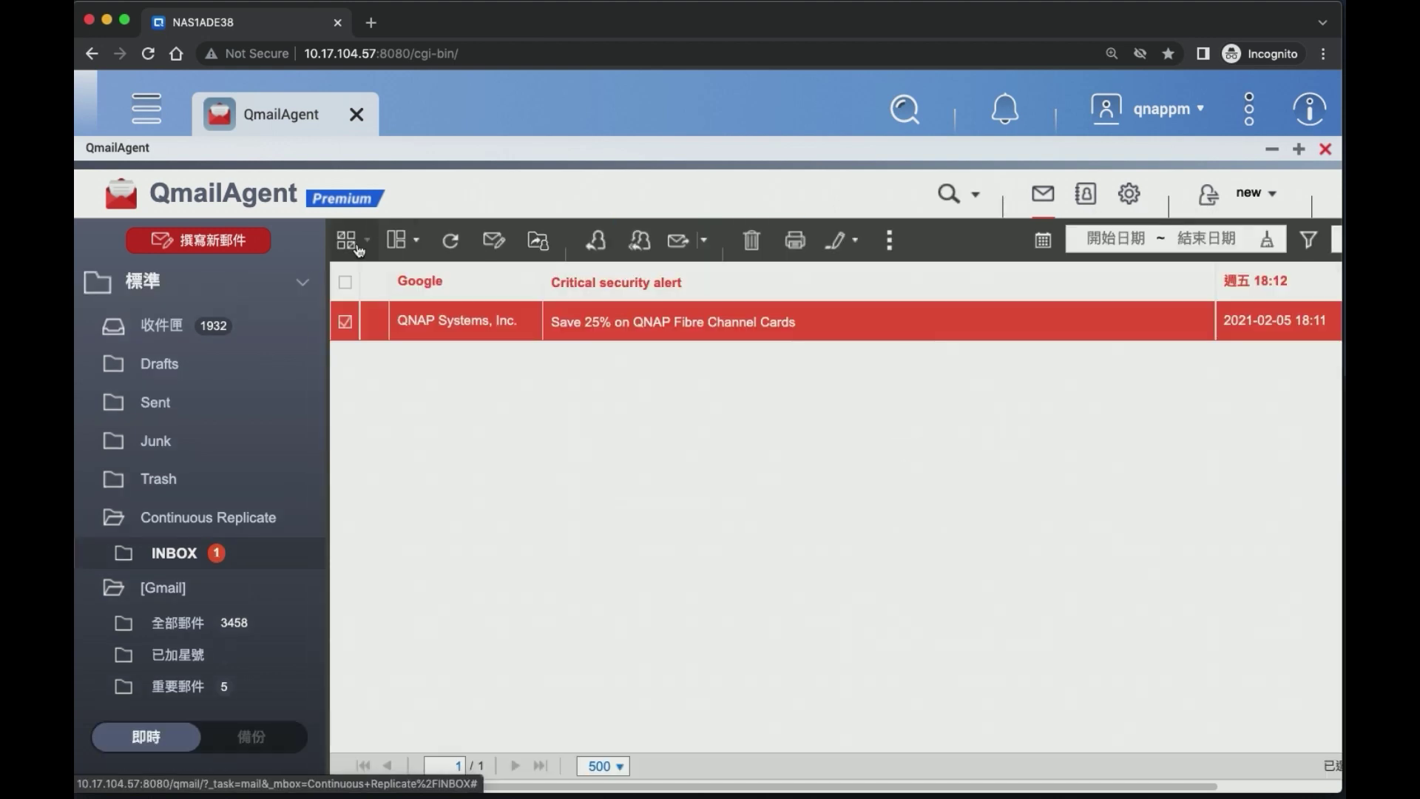
Step: Select the Continuous Replicate folder for copying, with the old account as destination
left_click(538, 241)
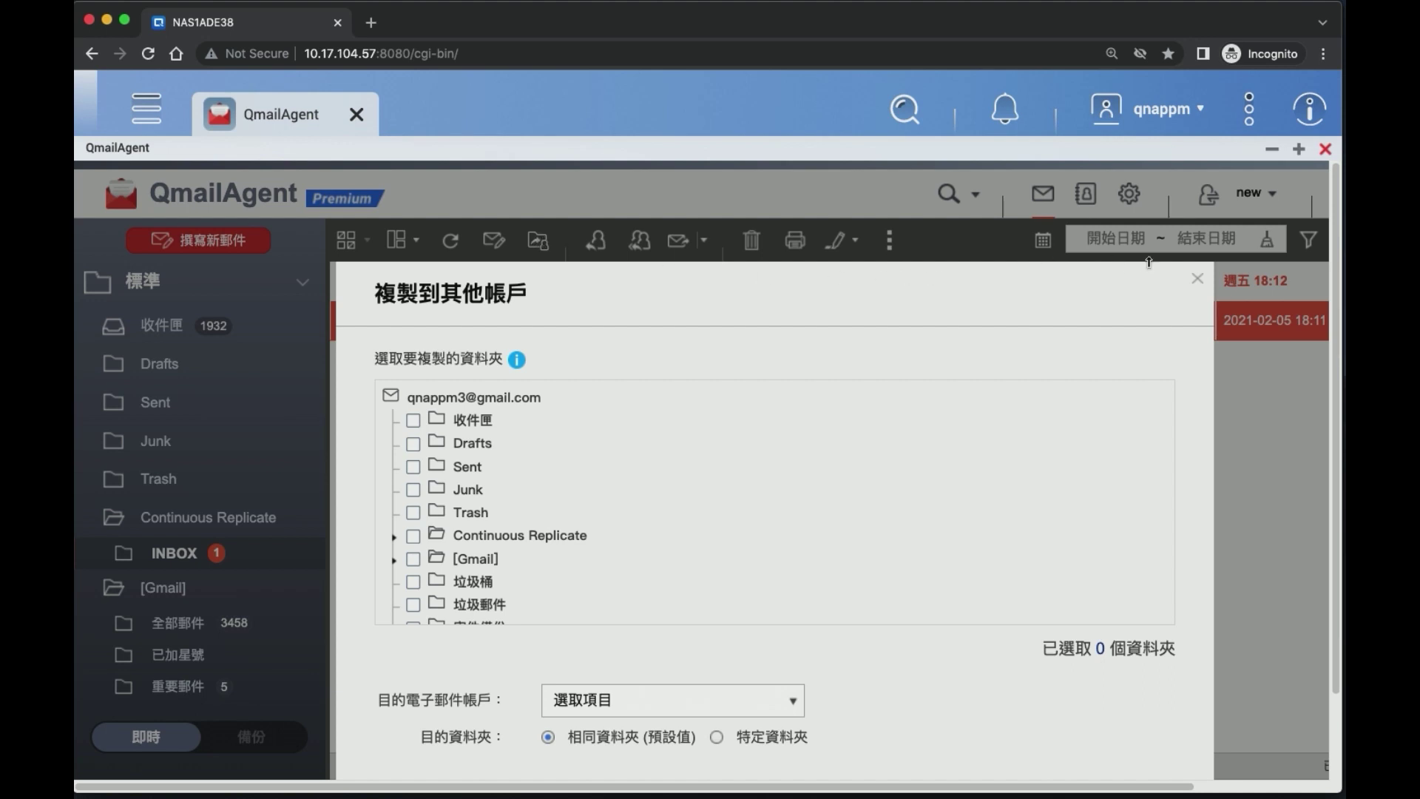
left_click(1199, 281)
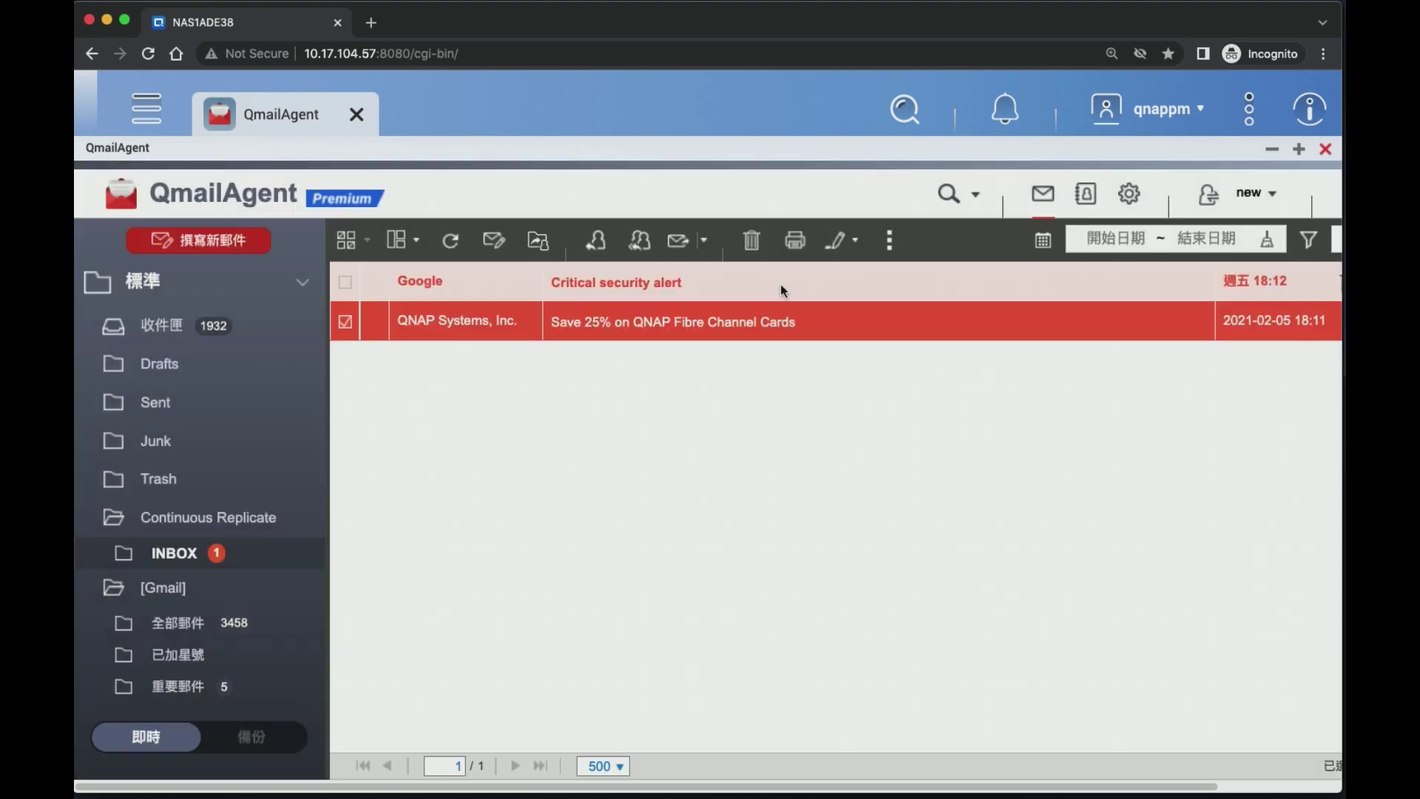
left_click(539, 241)
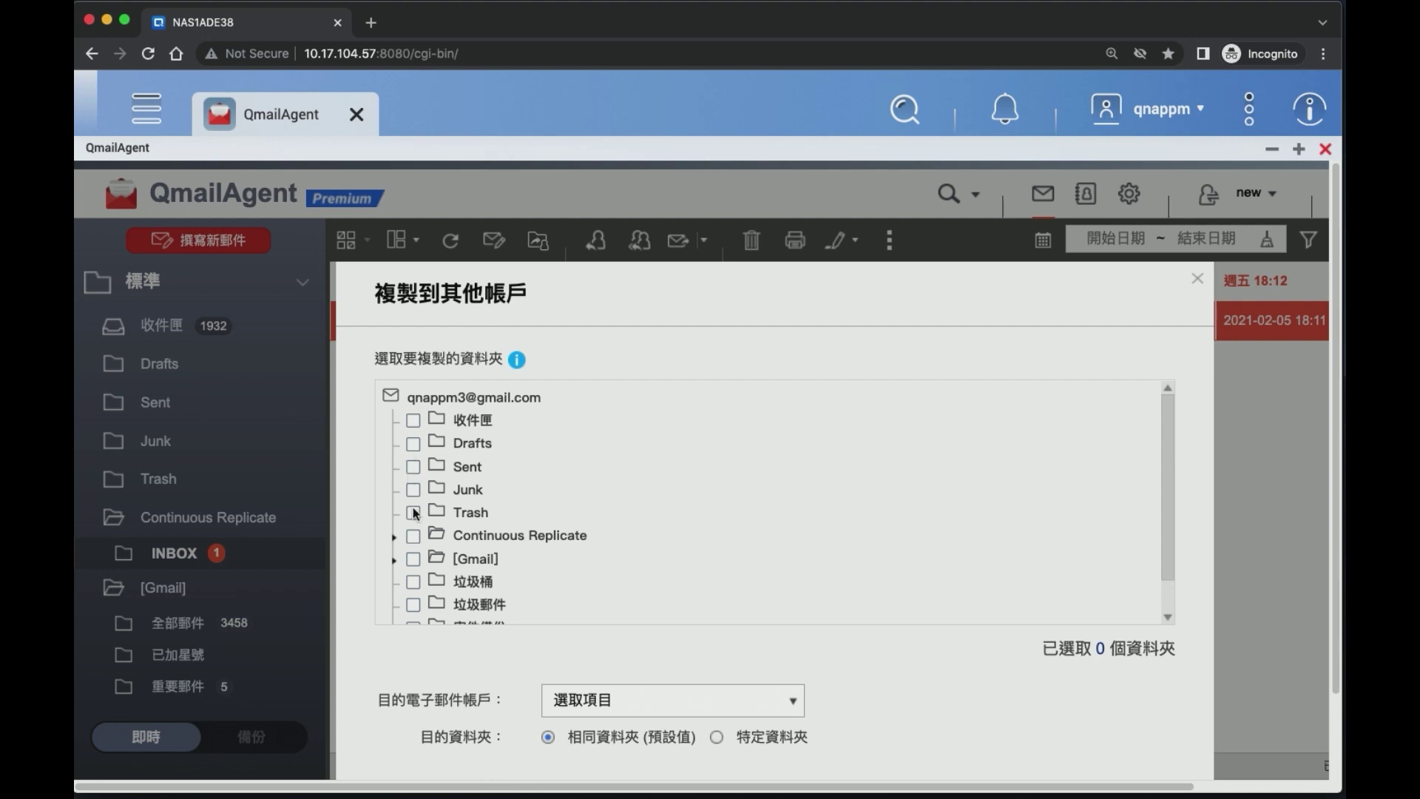
left_click(413, 536)
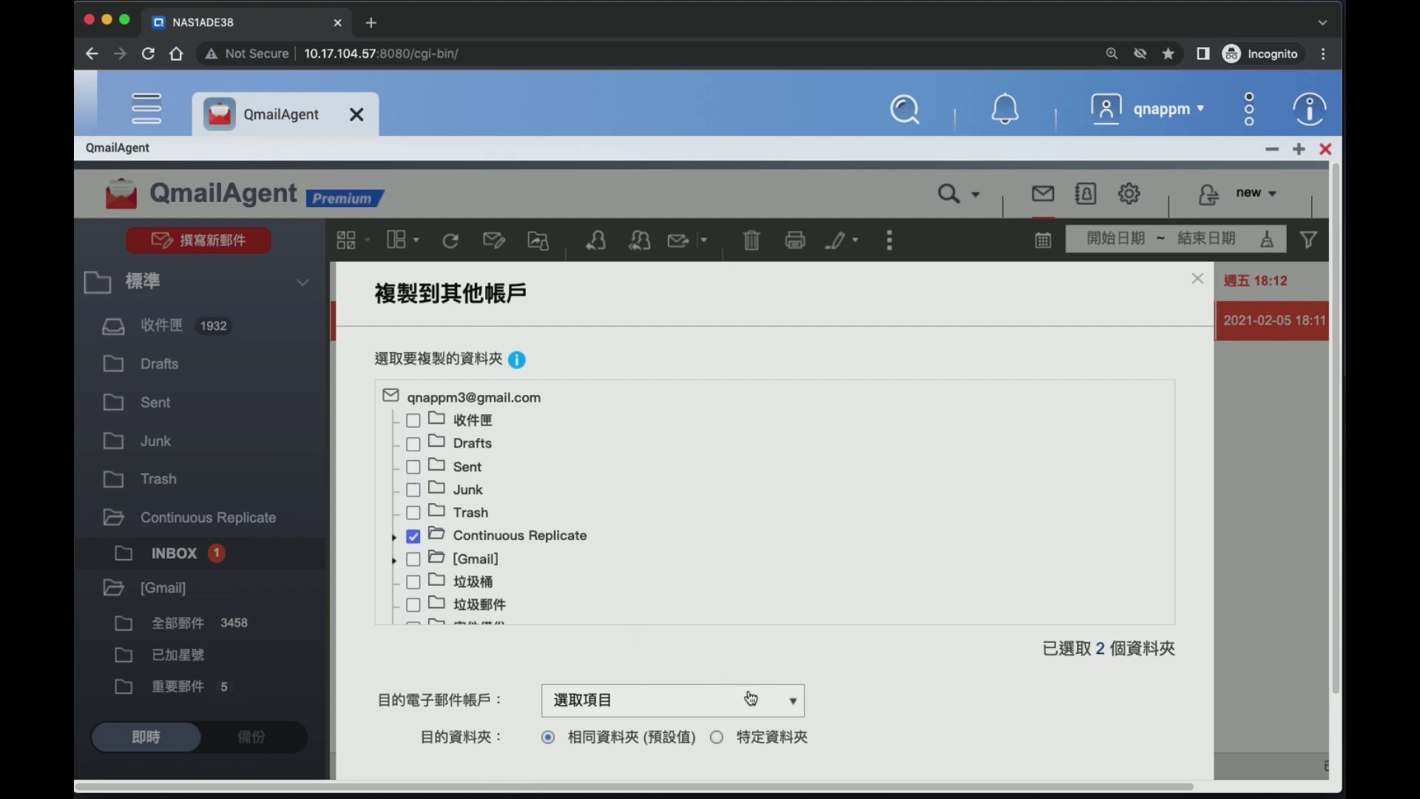
left_click(773, 709)
left_click(768, 731)
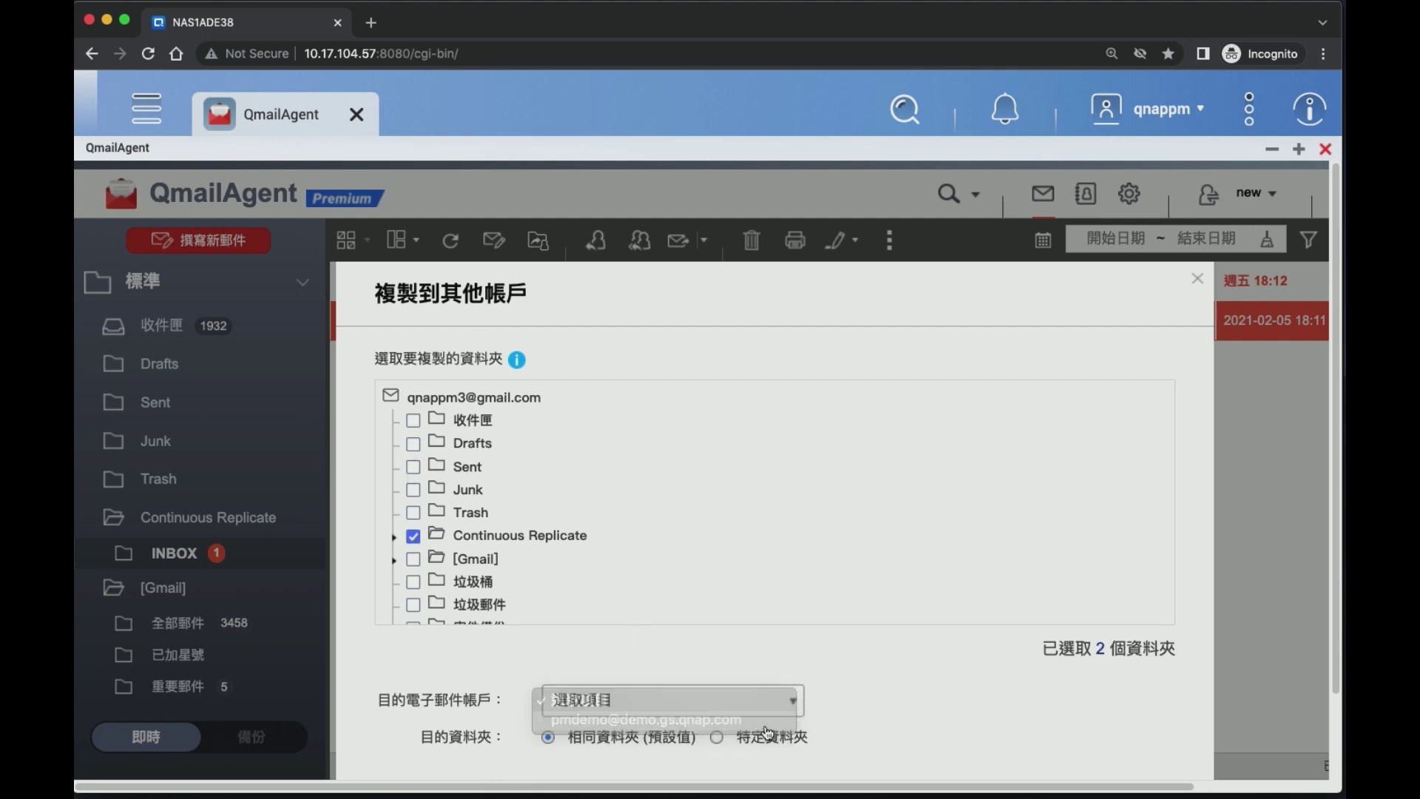
Step: Target the old account's [Gmail] folder, apply the copy, and show the account list
left_click(756, 739)
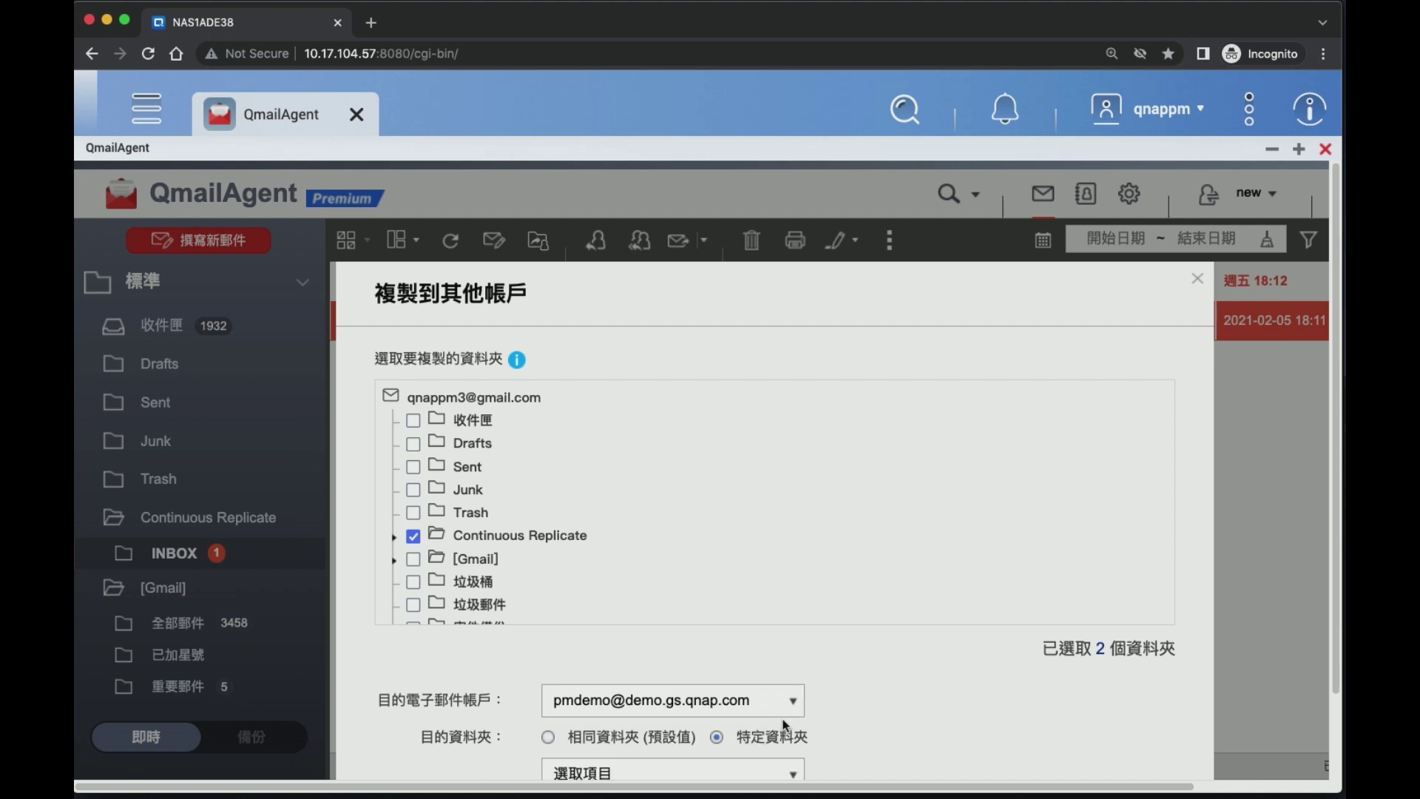
scroll(785, 724, "down", 1)
left_click(793, 745)
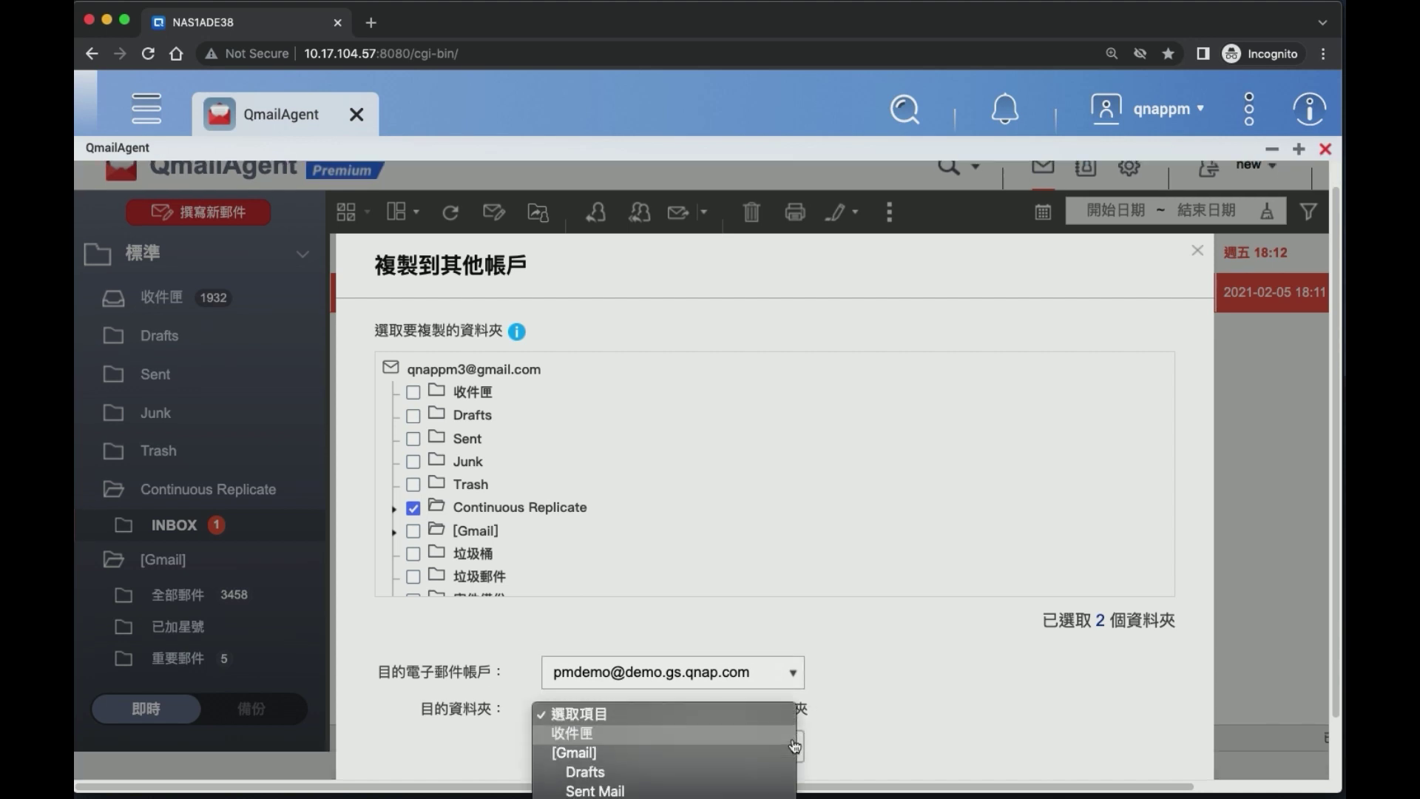
scroll(793, 729, "down", 2)
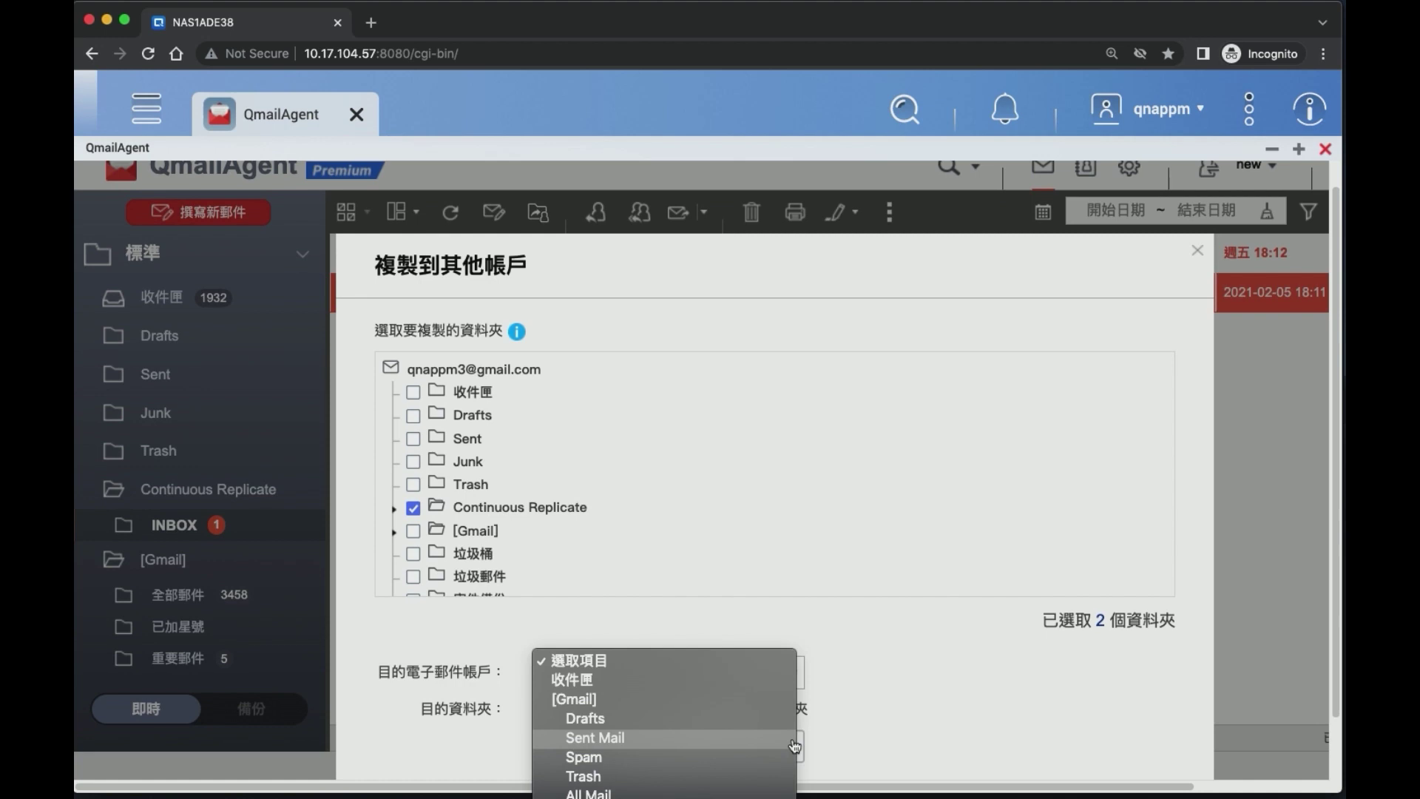
left_click(748, 704)
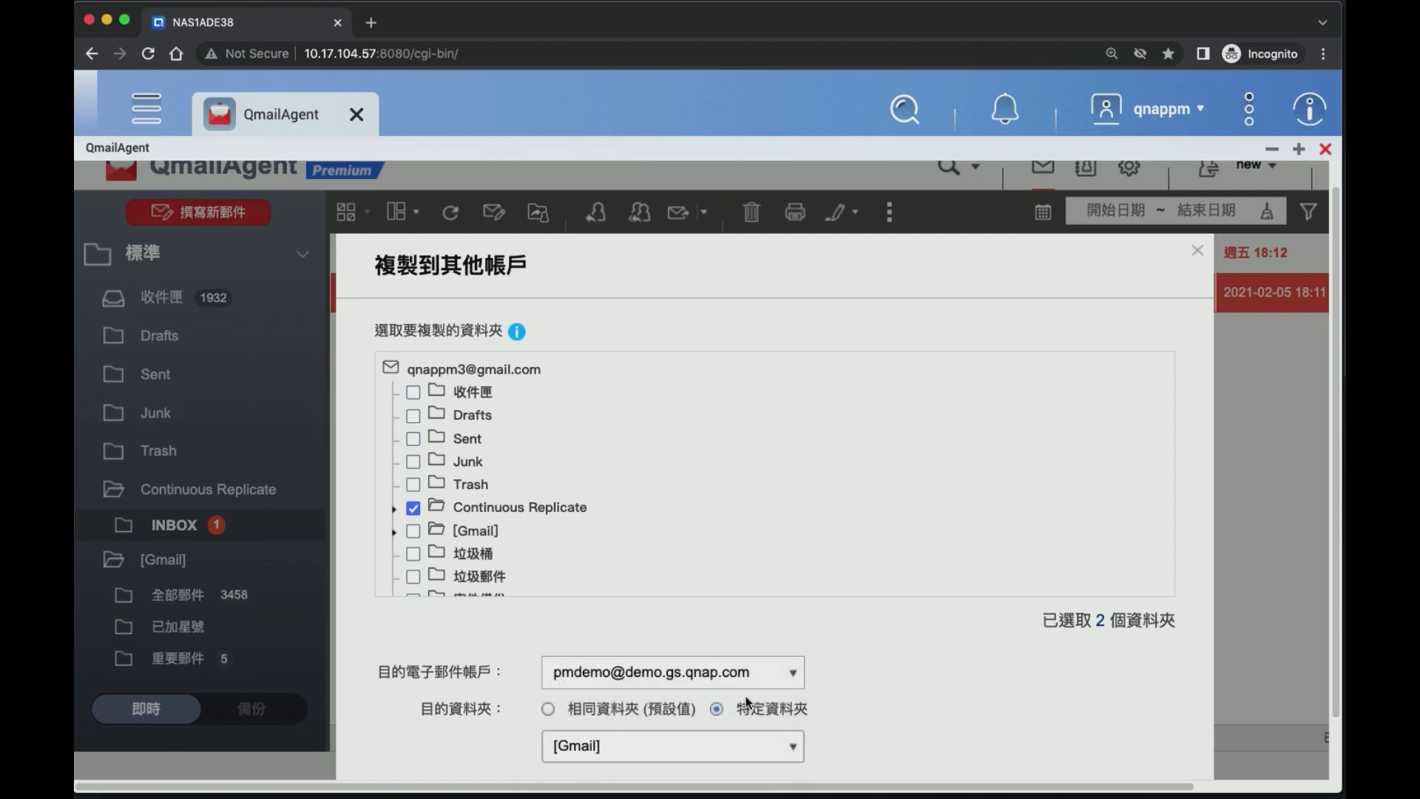
scroll(972, 649, "up", 1)
scroll(1028, 614, "down", 2)
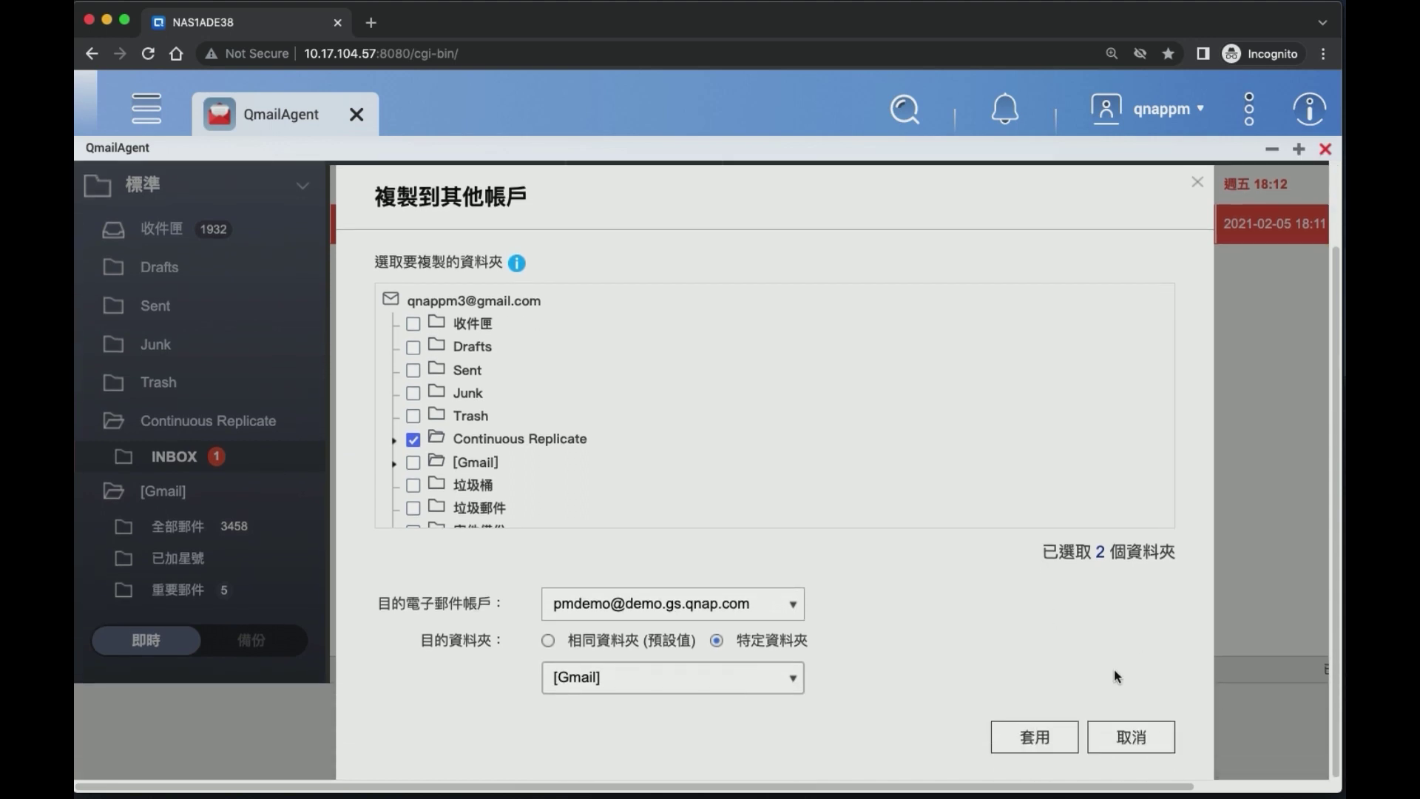
left_click(1050, 738)
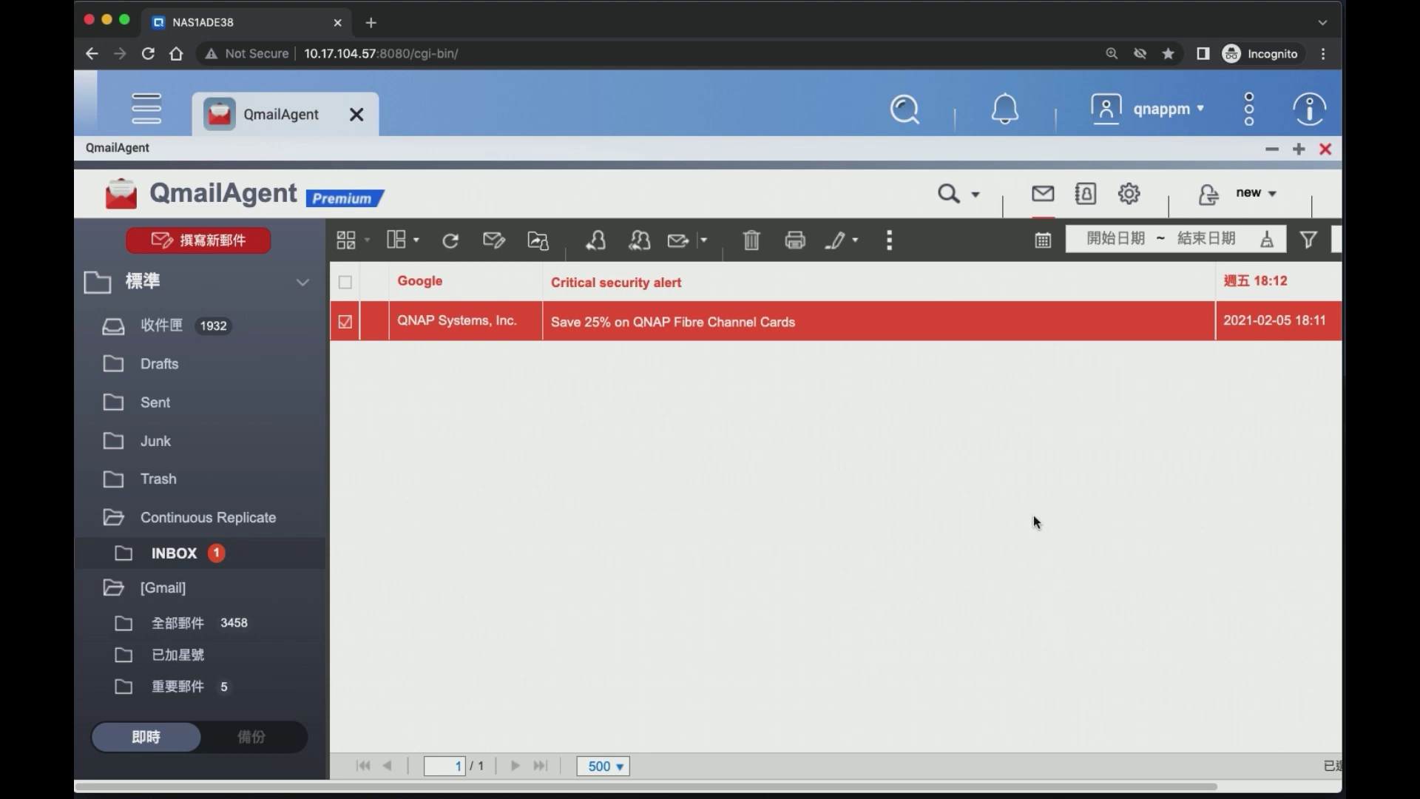
left_click(1241, 198)
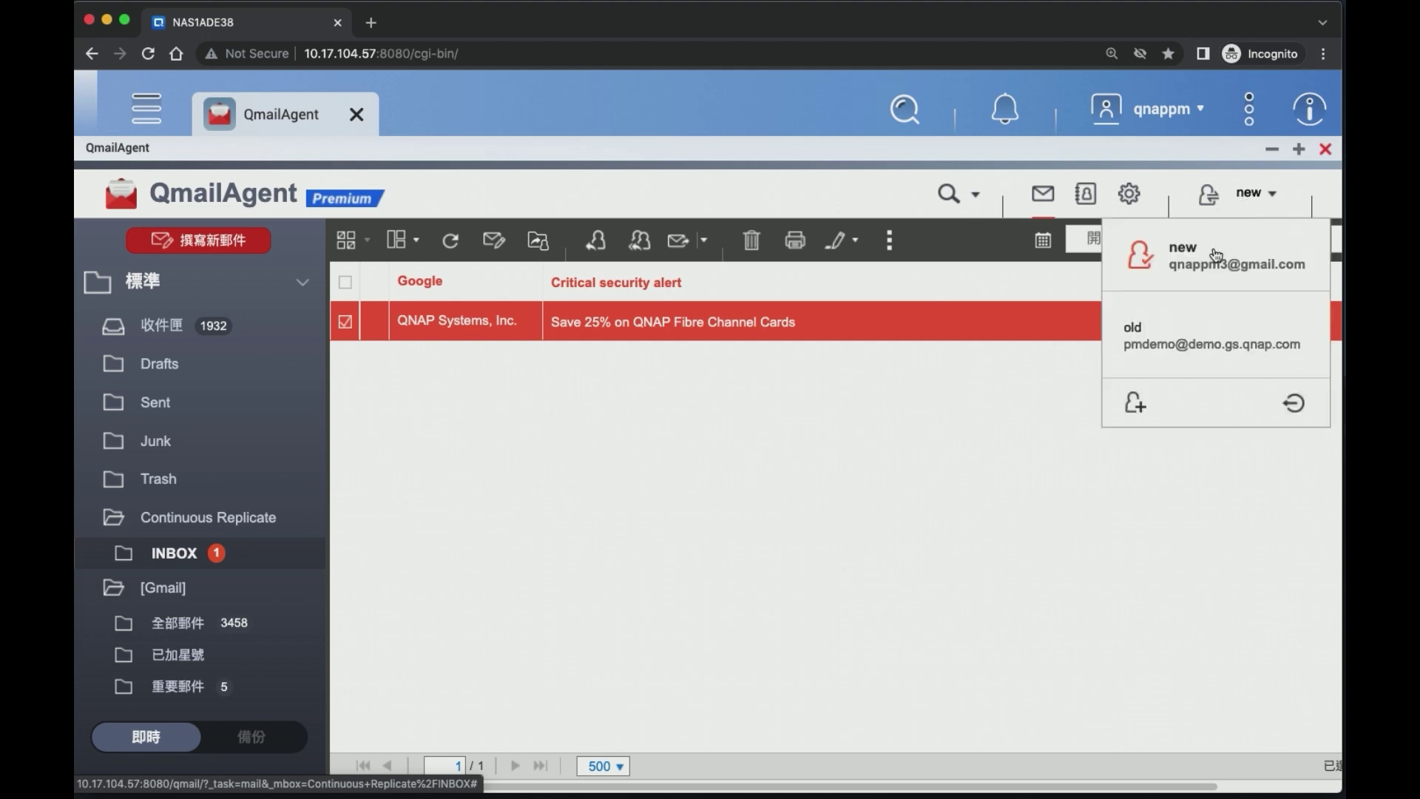
Step: Open account management, select the old account, and show its 持續複製 replication page
left_click(1139, 268)
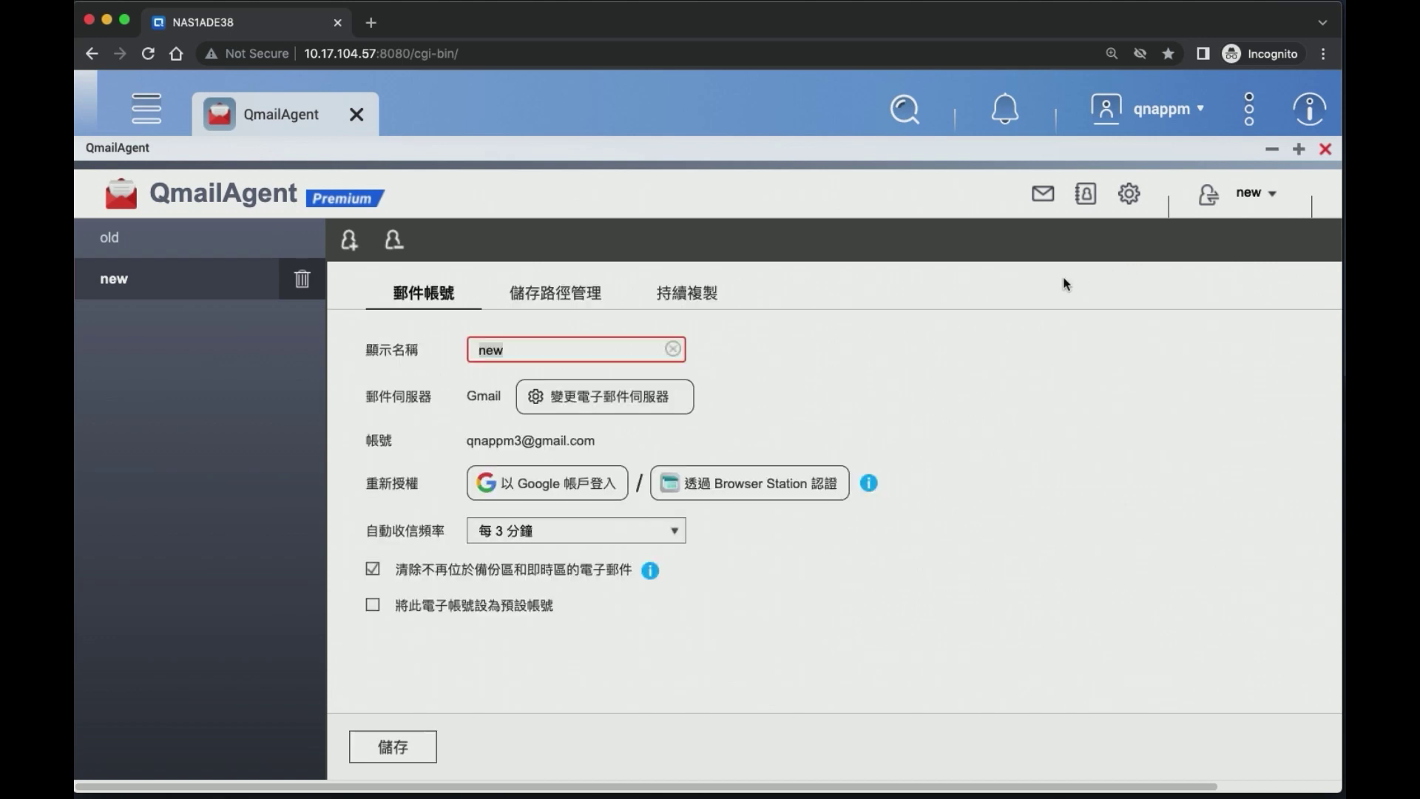
left_click(215, 238)
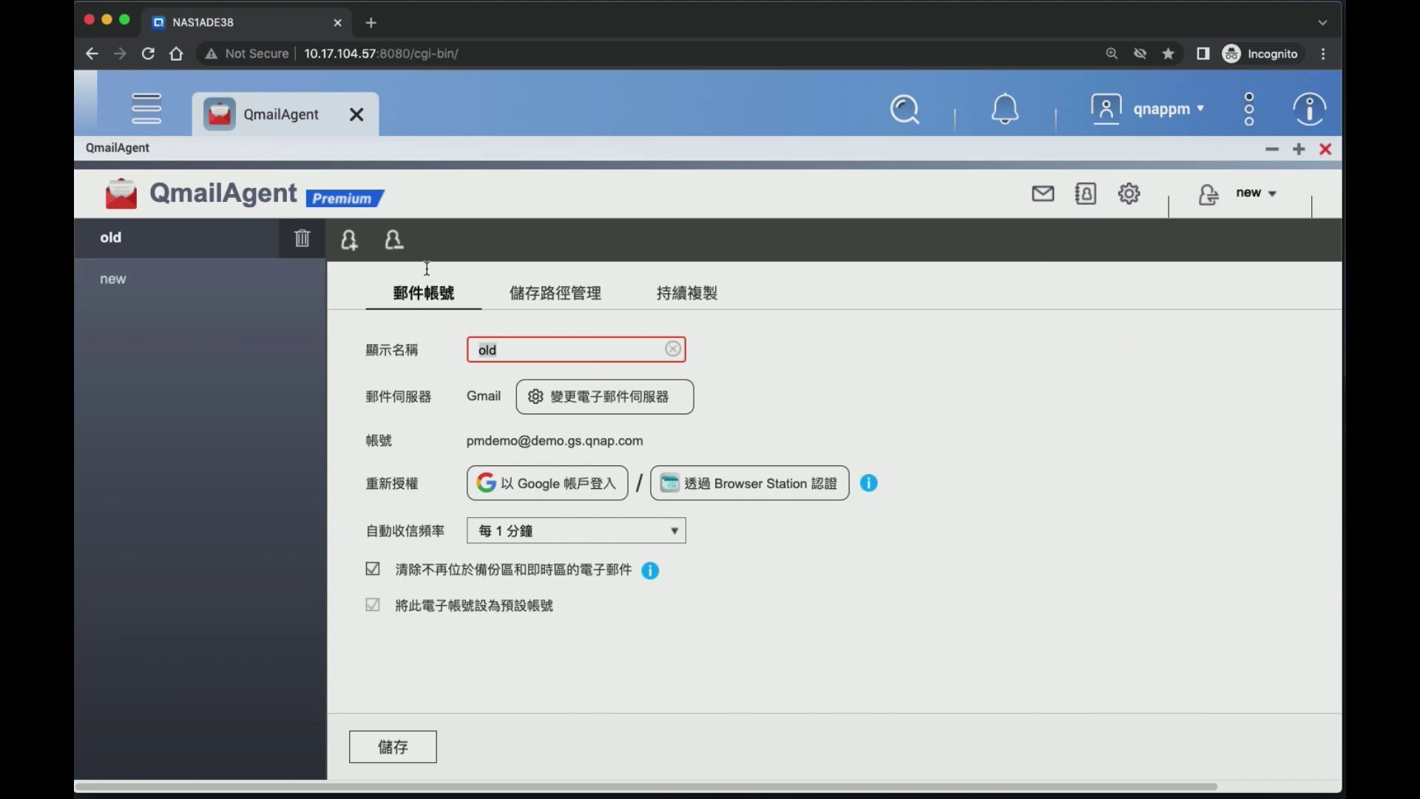
left_click(672, 294)
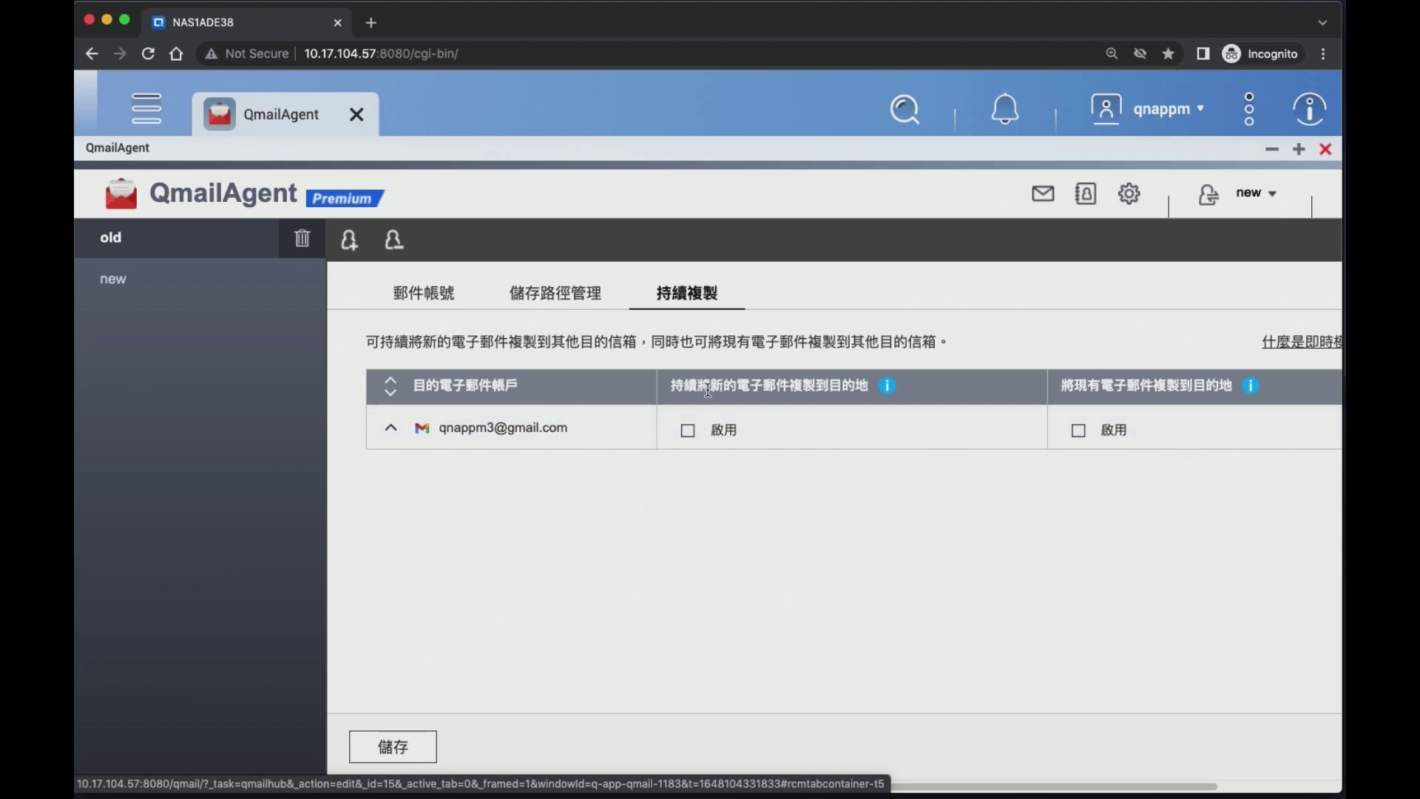
Step: Enable instant-mode copying of new mail into Continuous Replicate, and enable copying of existing mail
left_click(687, 432)
left_click(778, 462)
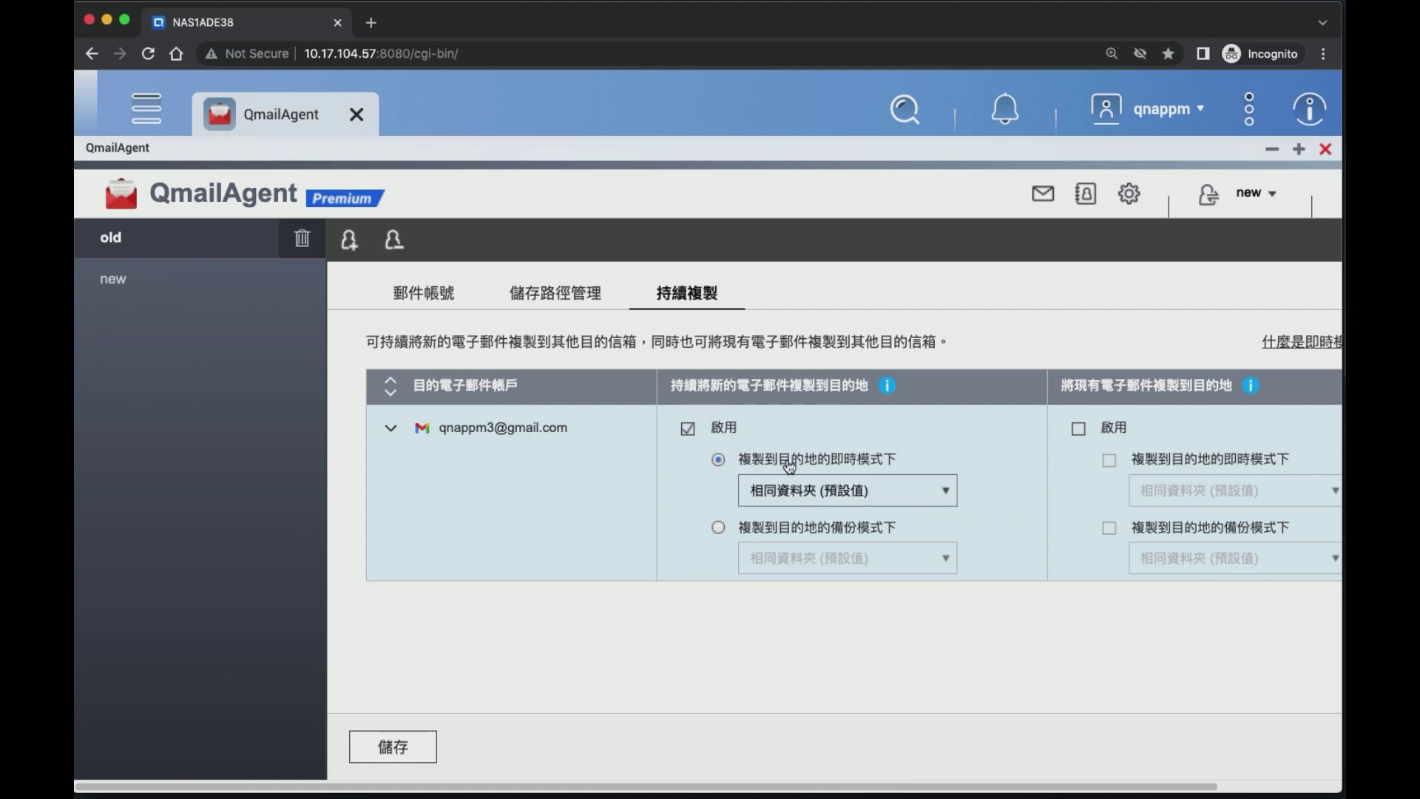
left_click(822, 490)
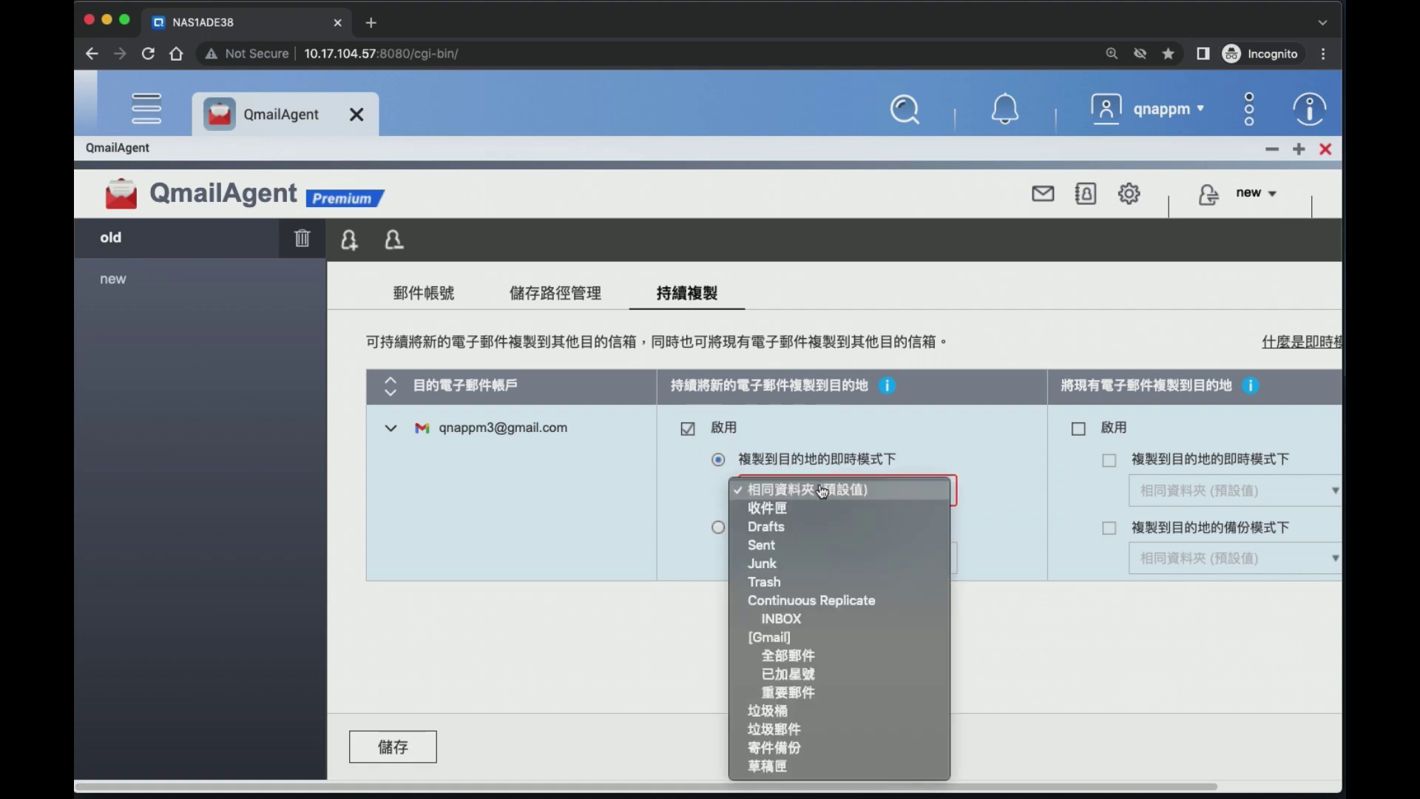
left_click(835, 600)
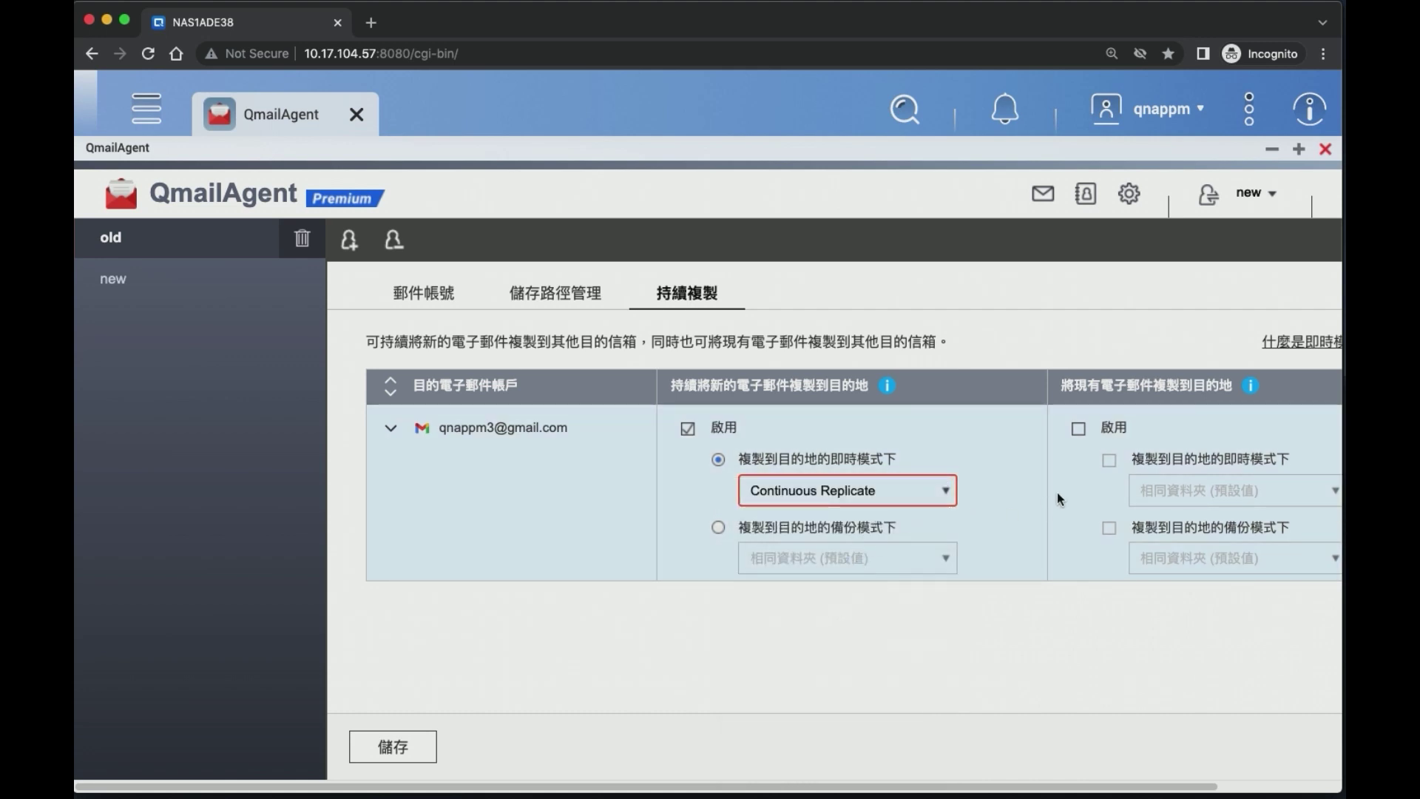
left_click(1098, 436)
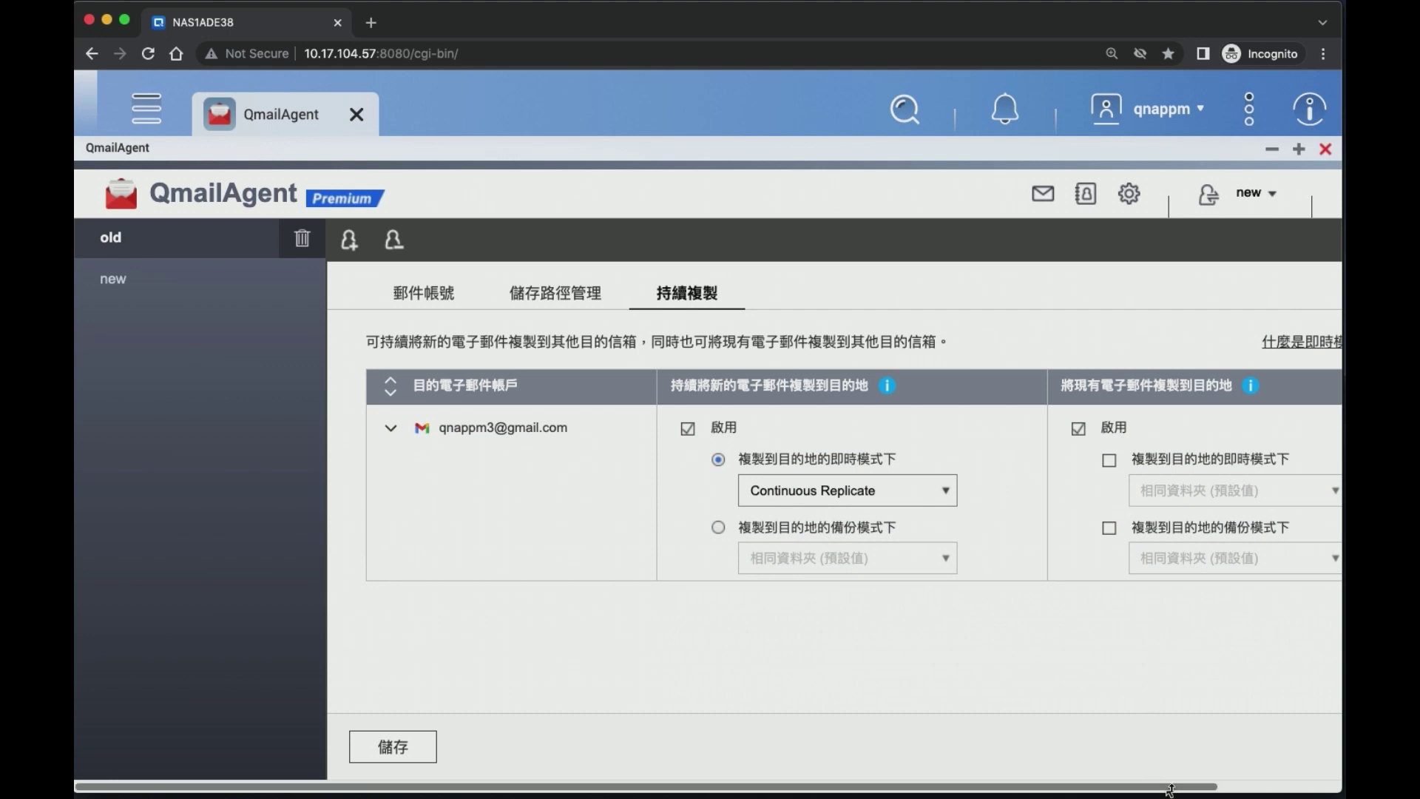
Step: Copy existing mail in backup mode into Continuous Replicate and save the replication settings
left_click_drag(1172, 786, 1302, 784)
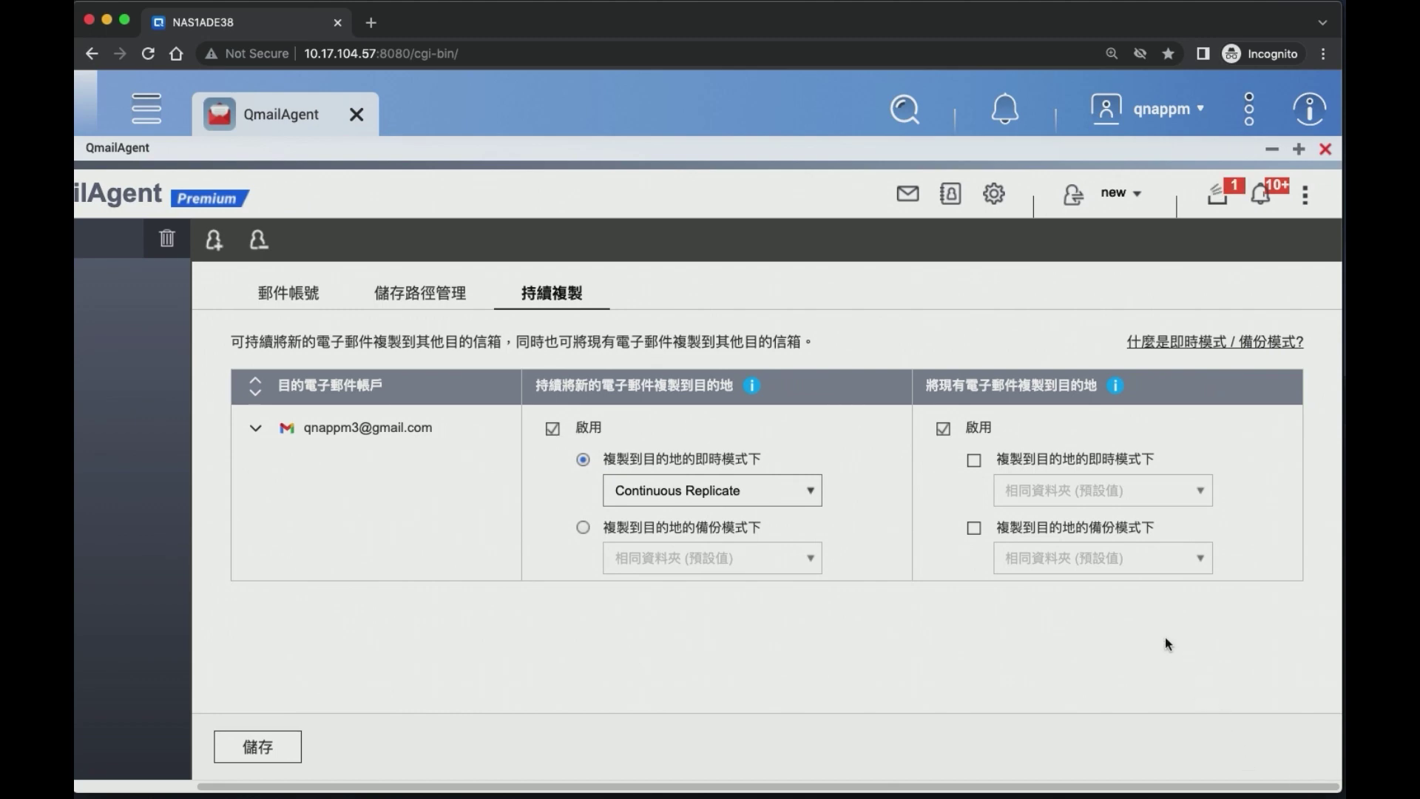
left_click(1119, 531)
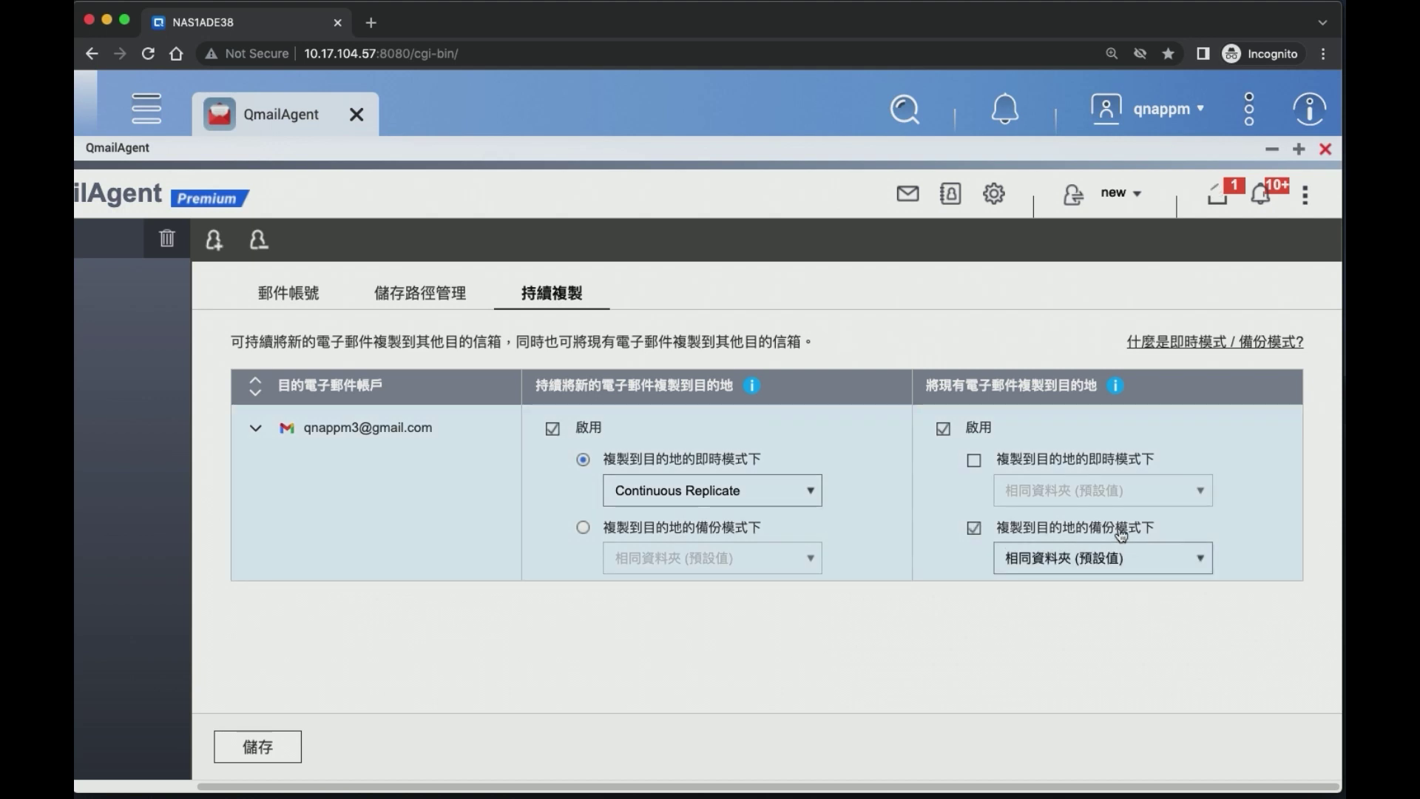
left_click(1124, 560)
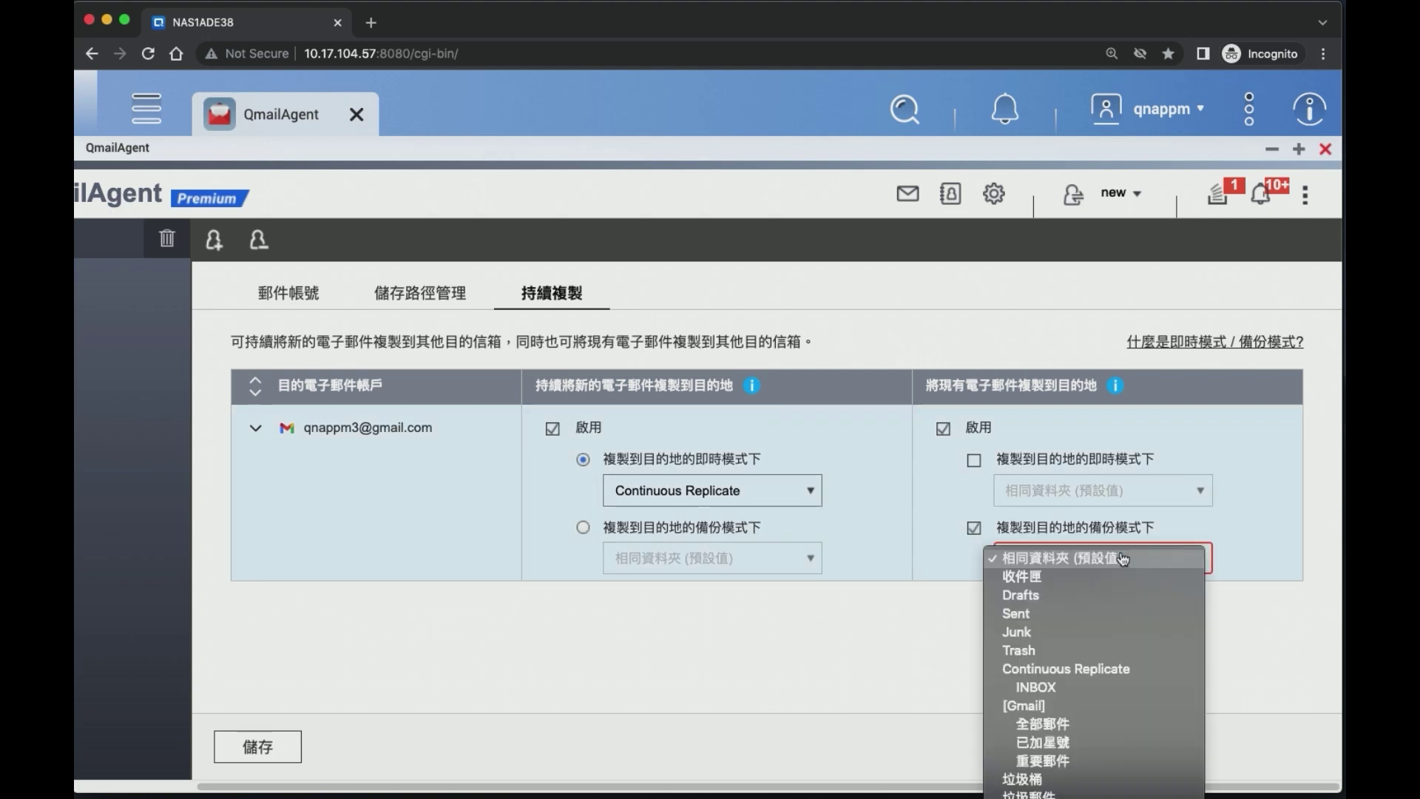
left_click(1140, 675)
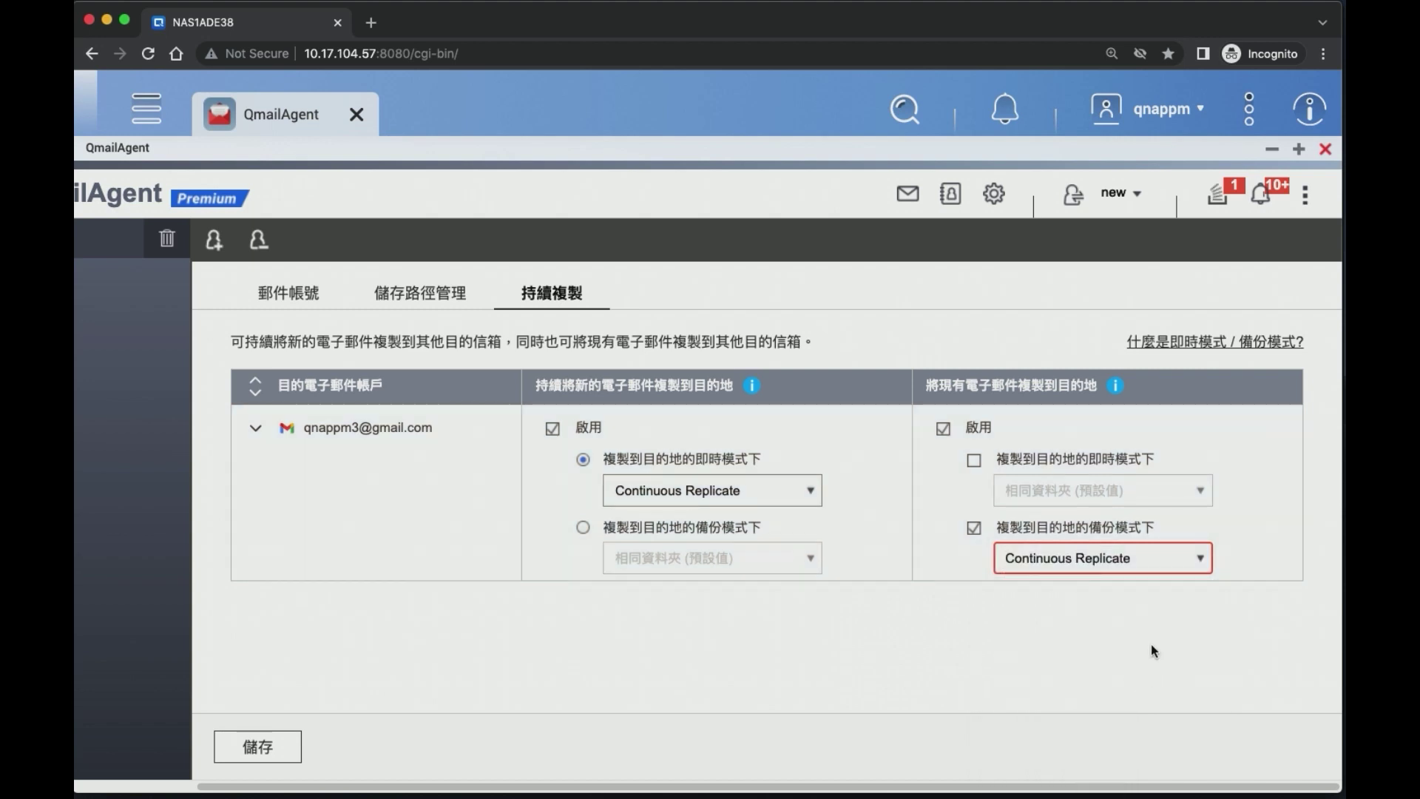
left_click(272, 762)
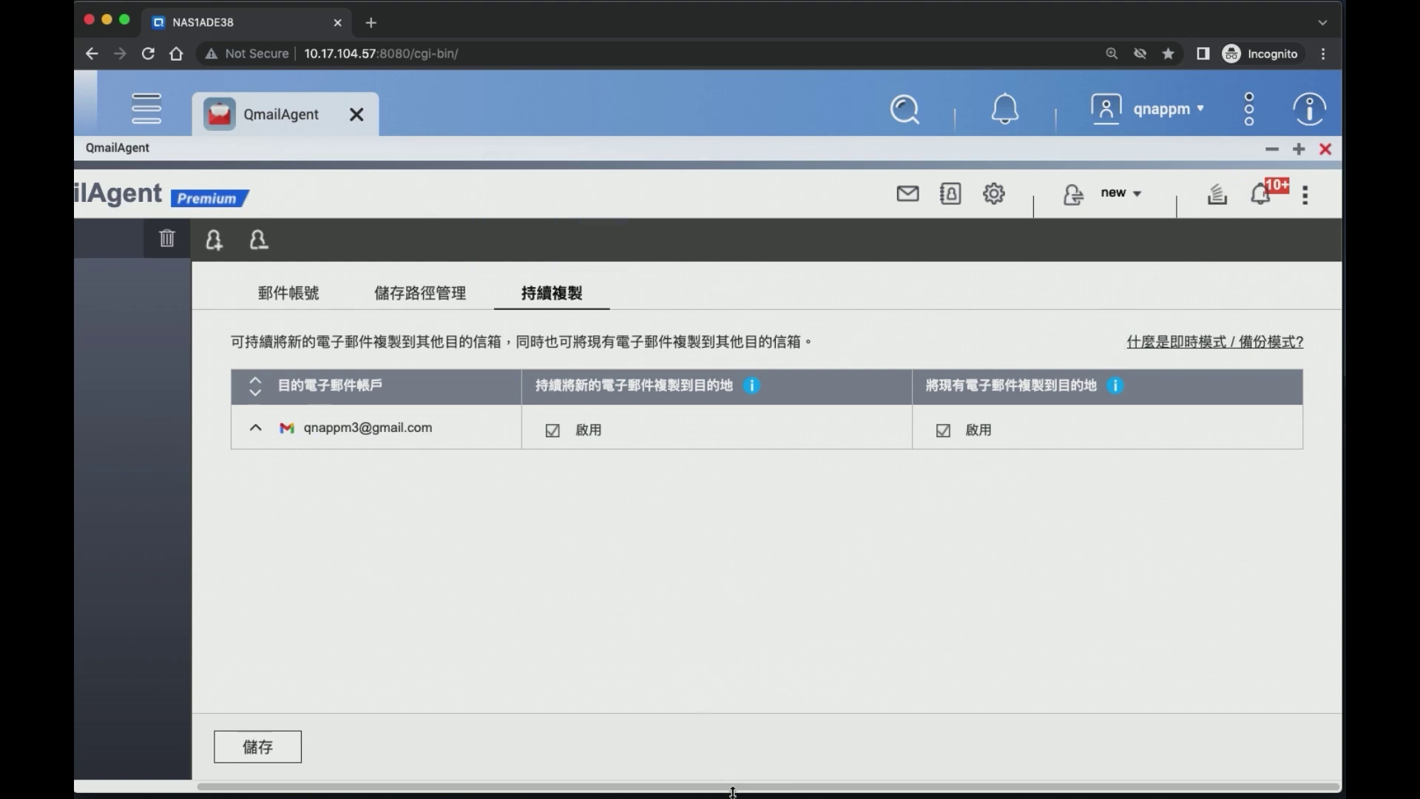
left_click_drag(732, 792, 609, 792)
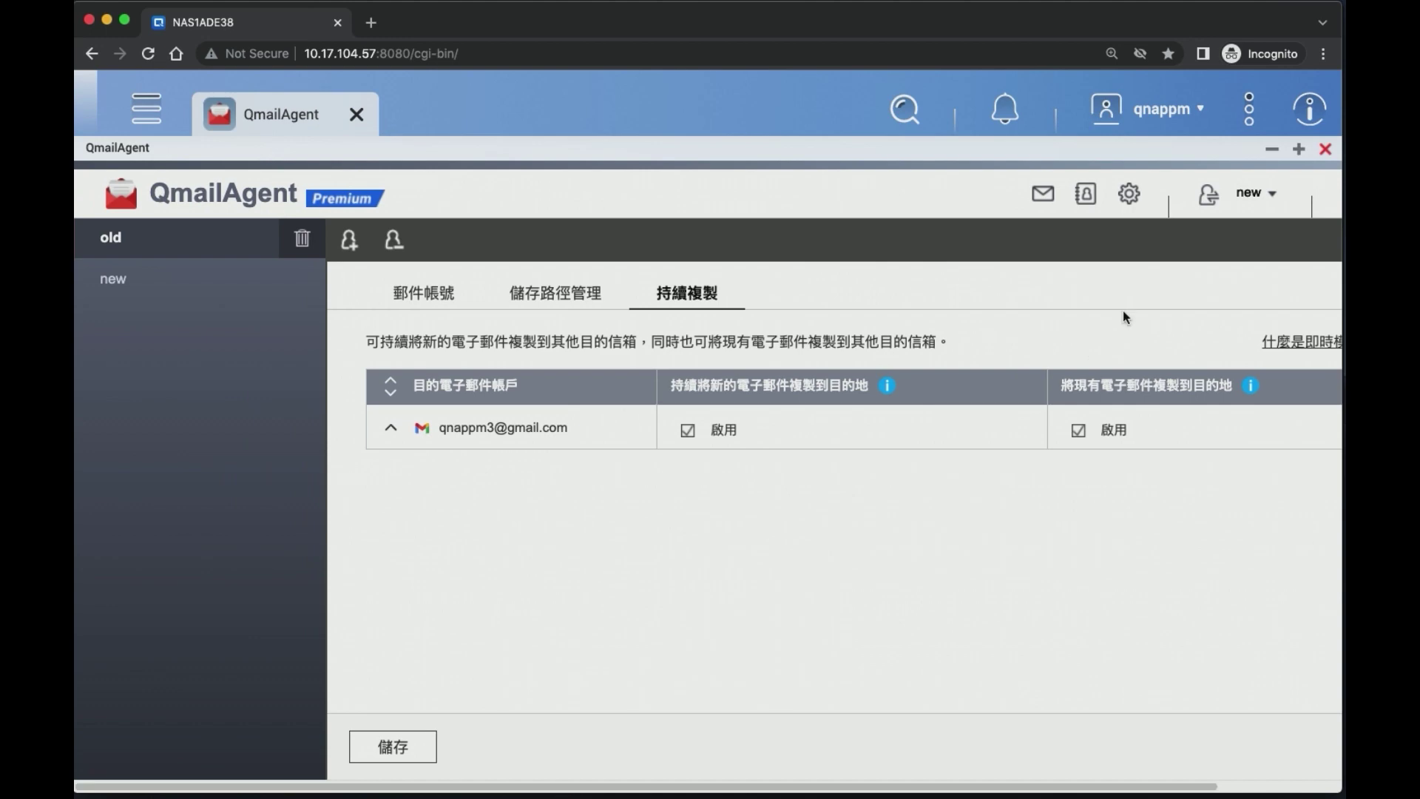
Step: Switch to the new account, check Continuous Replicate's INBOX, and change the sidebar to 備份
left_click(1252, 191)
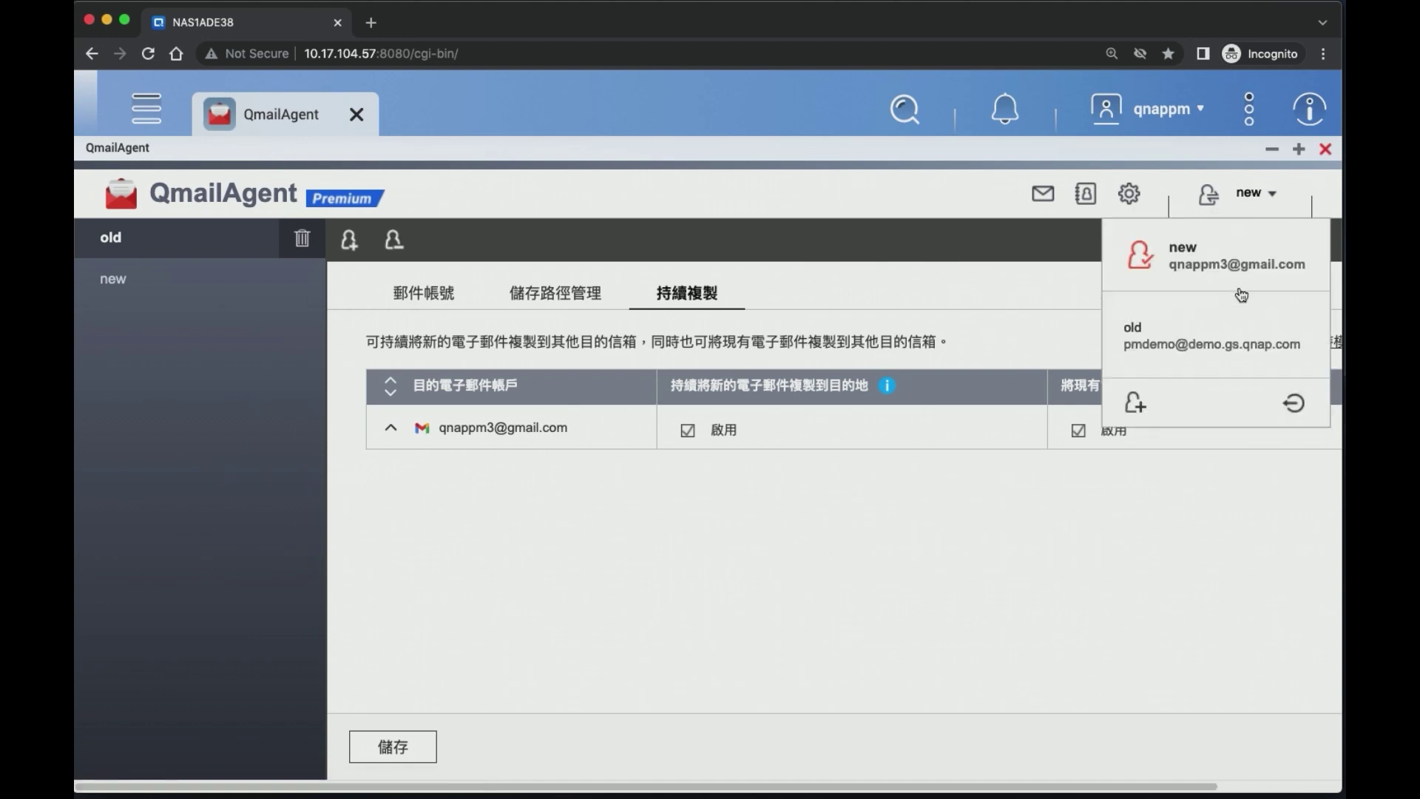
left_click(1249, 268)
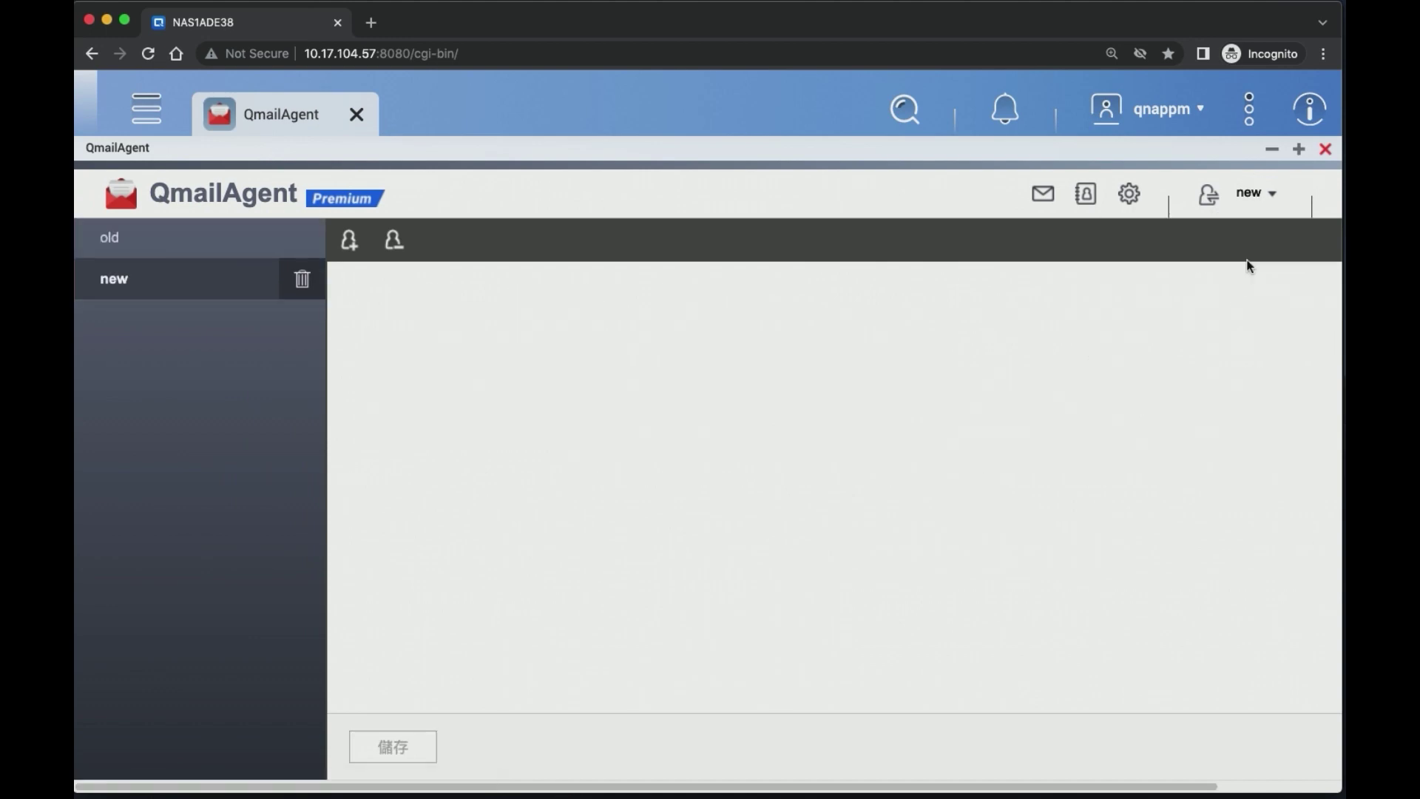
left_click(1045, 196)
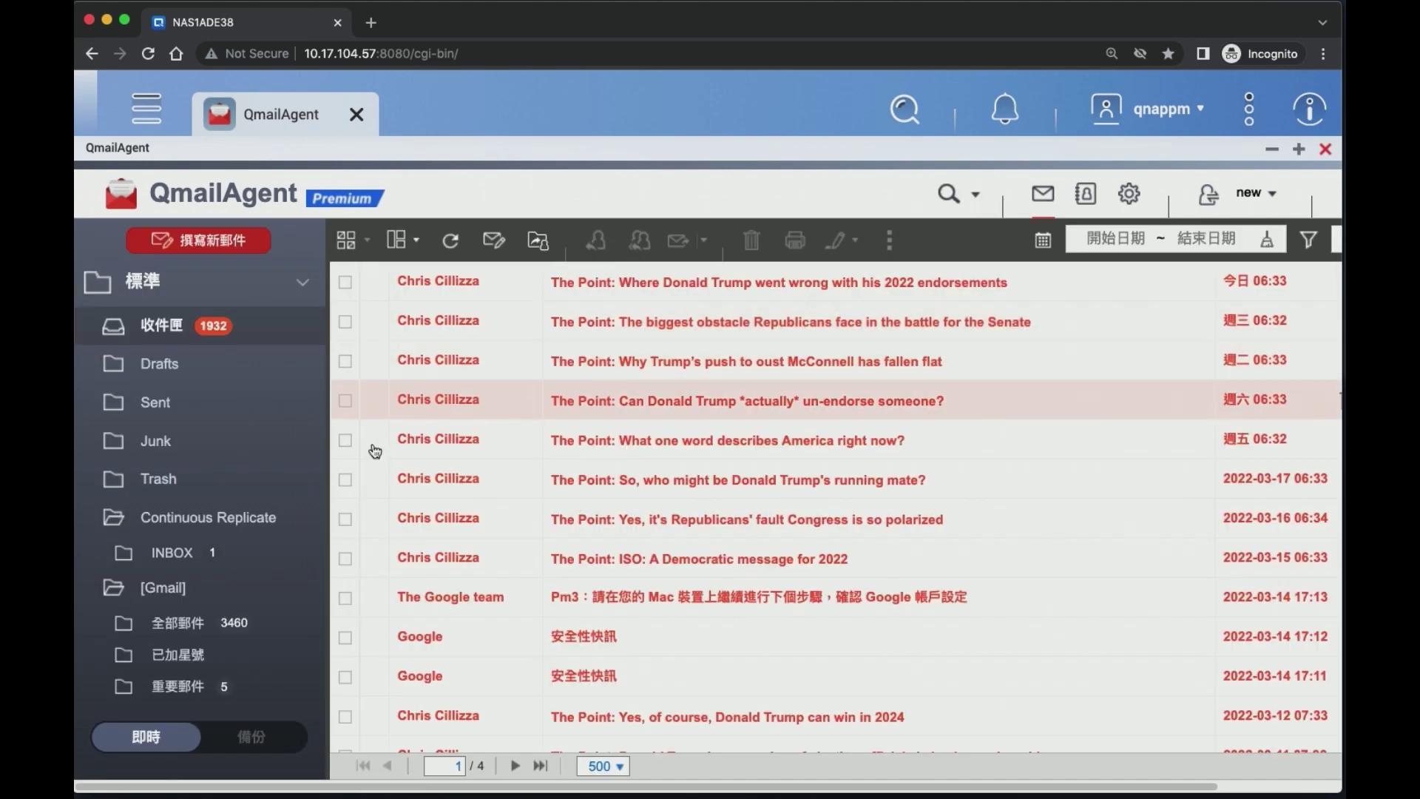
left_click(244, 519)
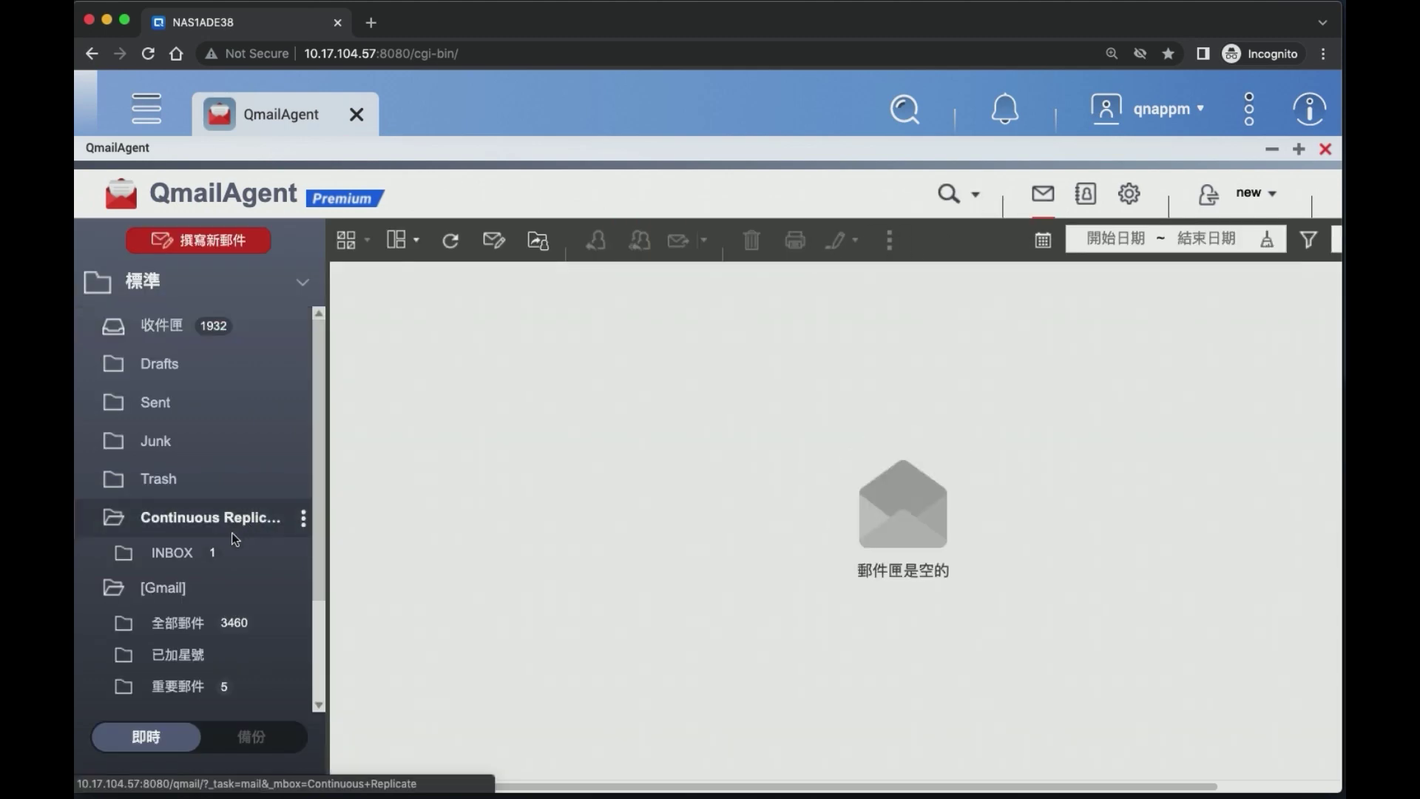
left_click(230, 547)
left_click(232, 527)
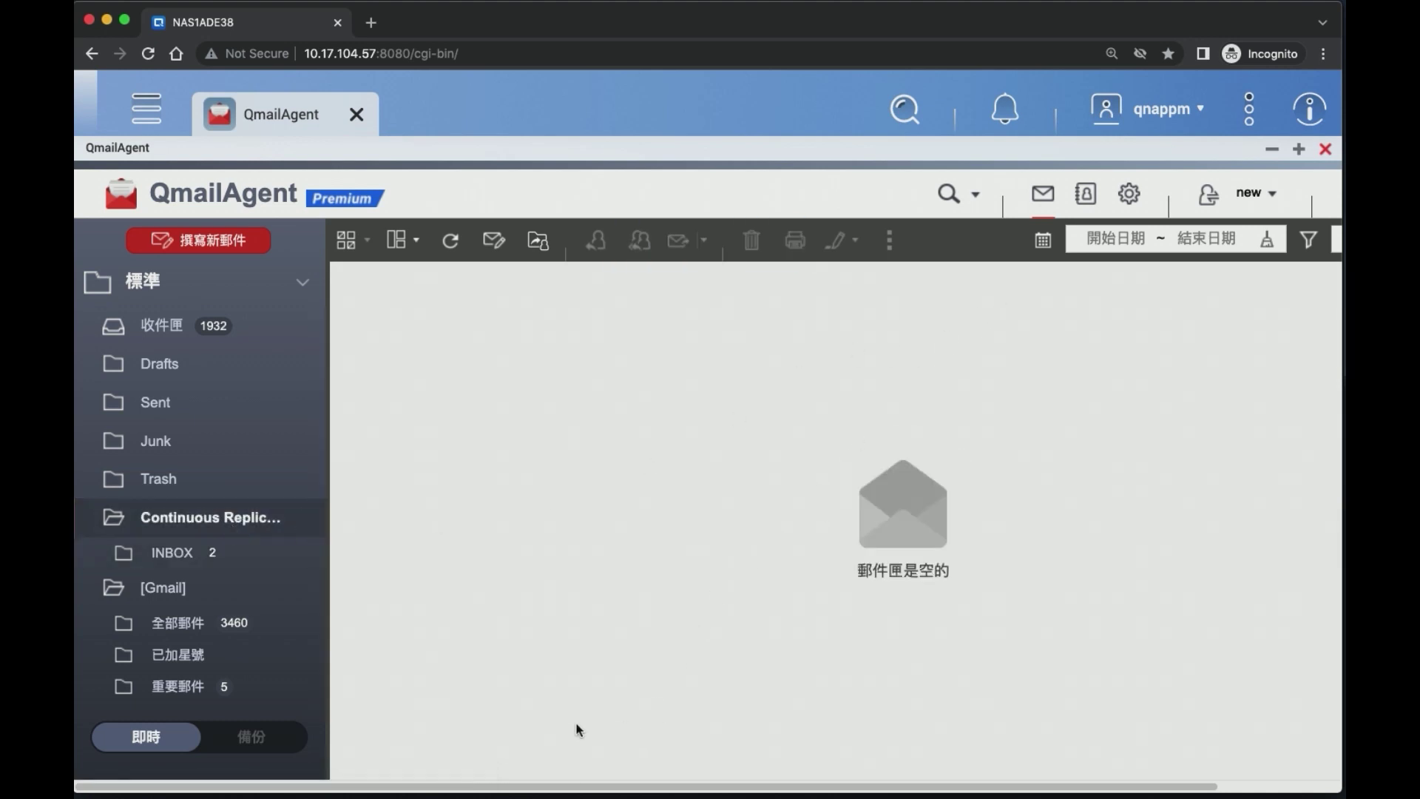
left_click(255, 734)
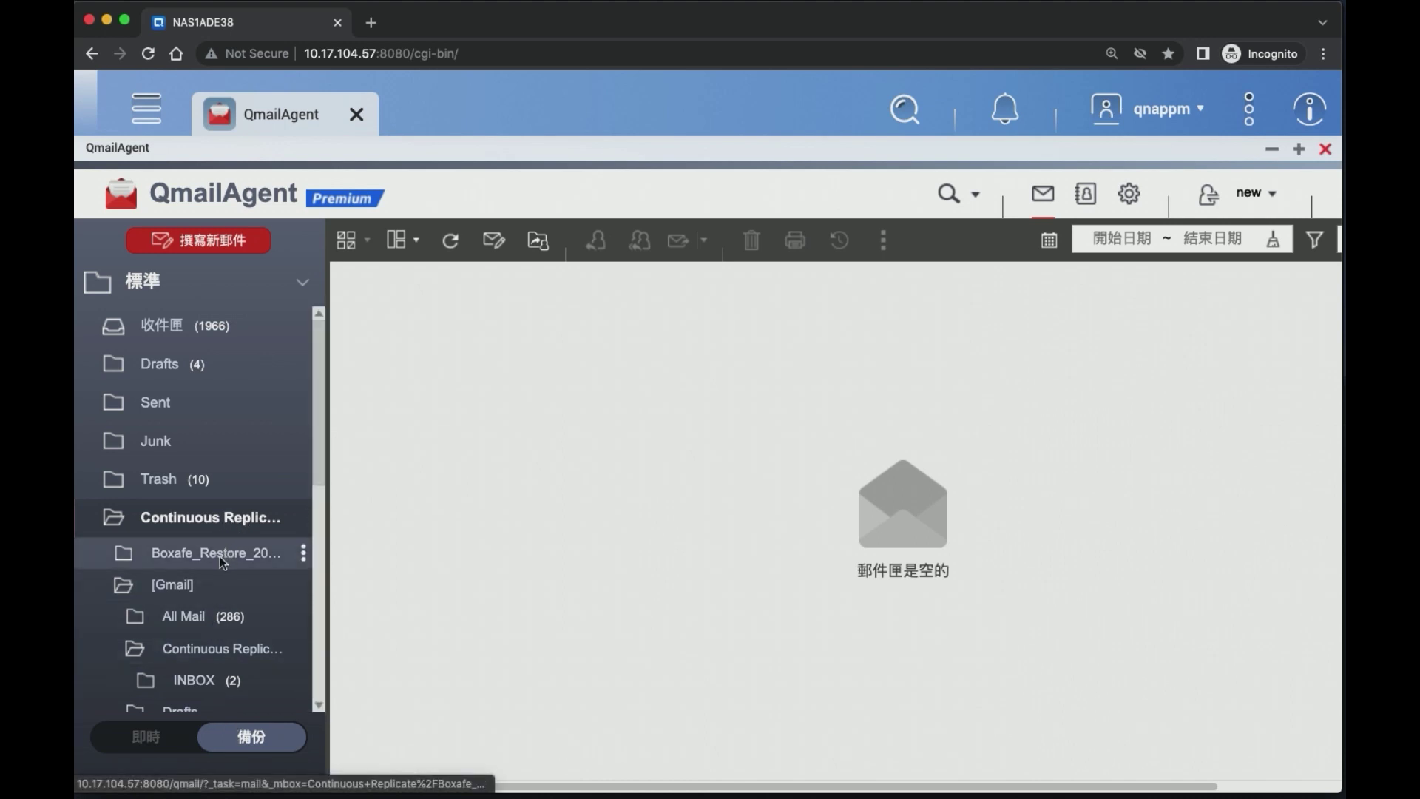
Step: View [Gmail] > All Mail in the backup folders, then minimise the window to reach the other session
left_click(198, 584)
left_click(187, 616)
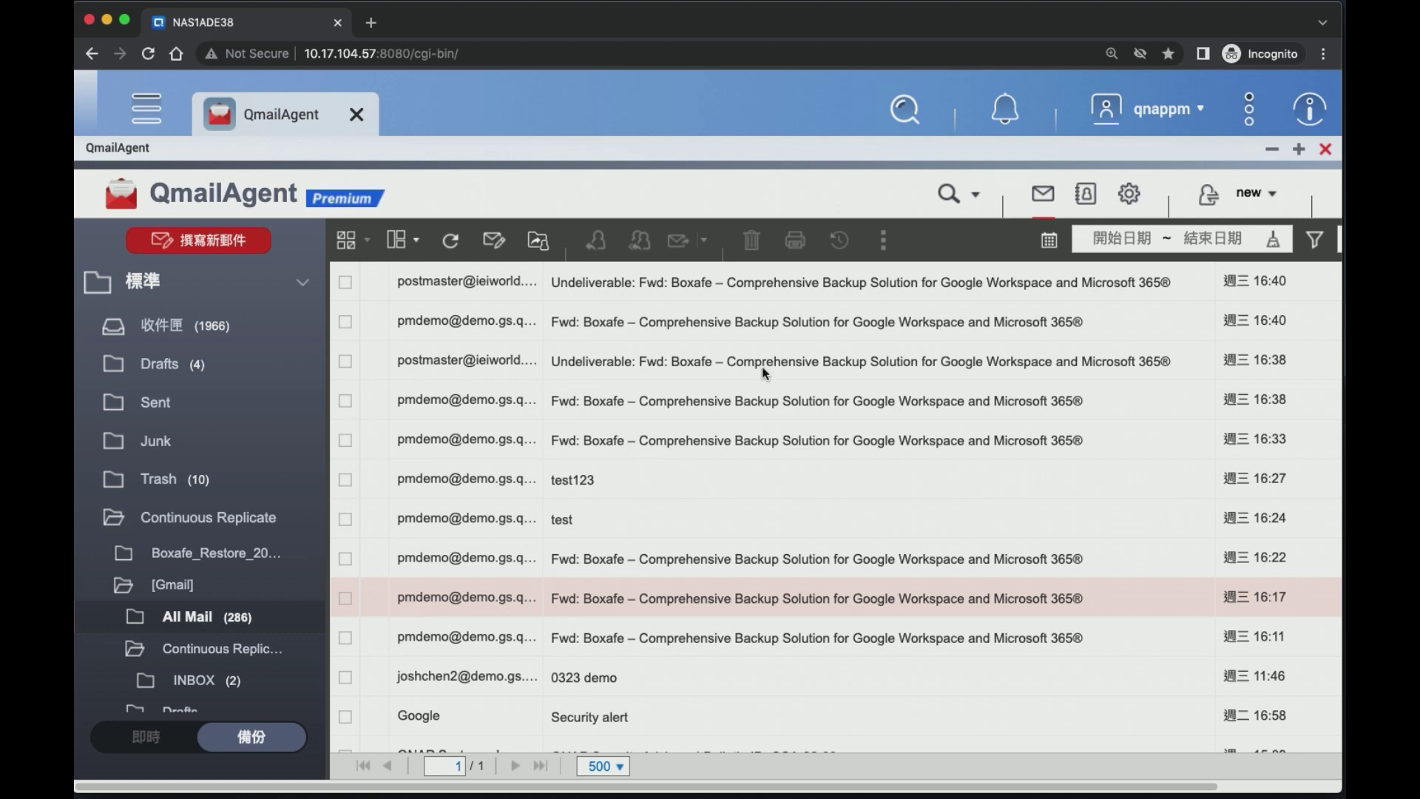
left_click(109, 22)
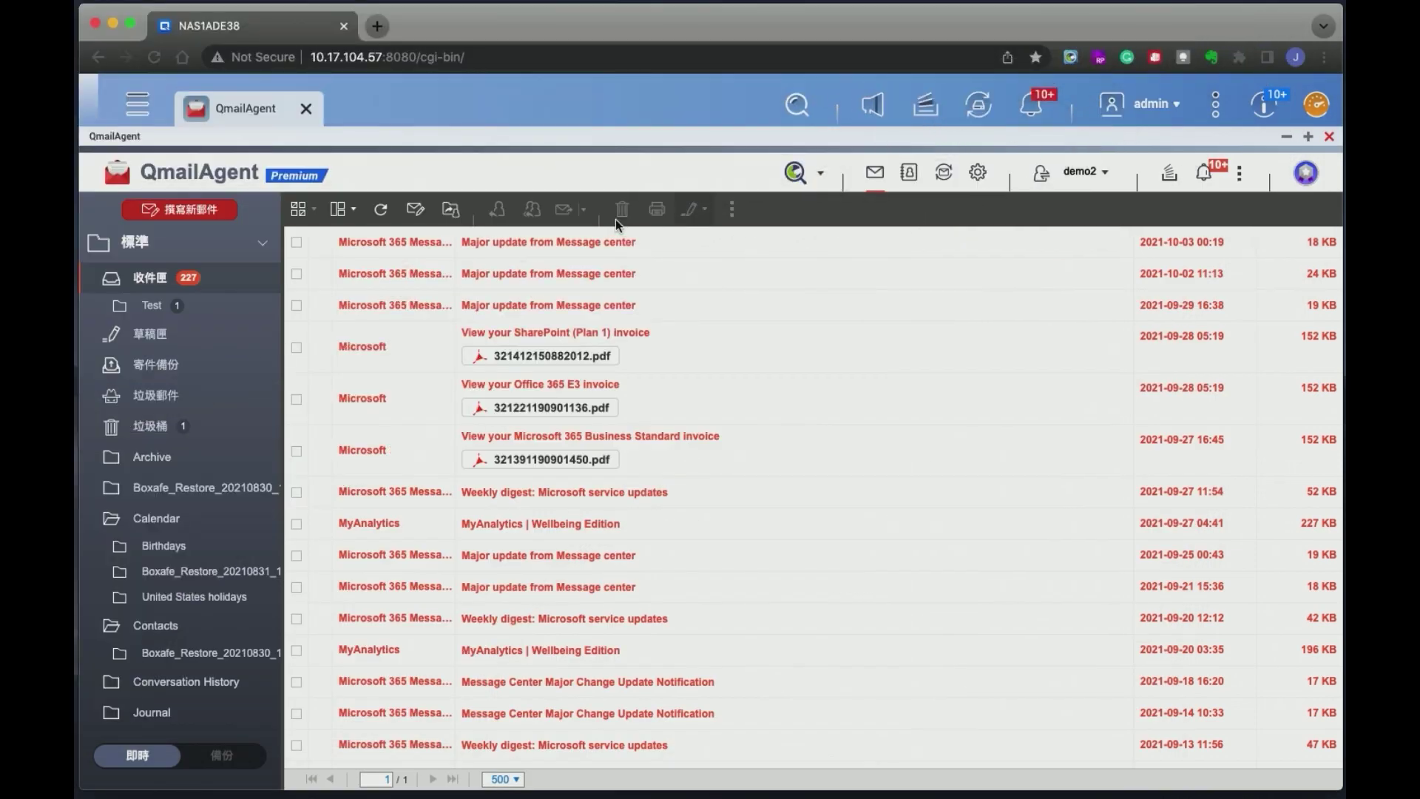
Step: Go to Backup & Restore's 還原電子郵件 page and list the backup destinations under 目的地
left_click(944, 174)
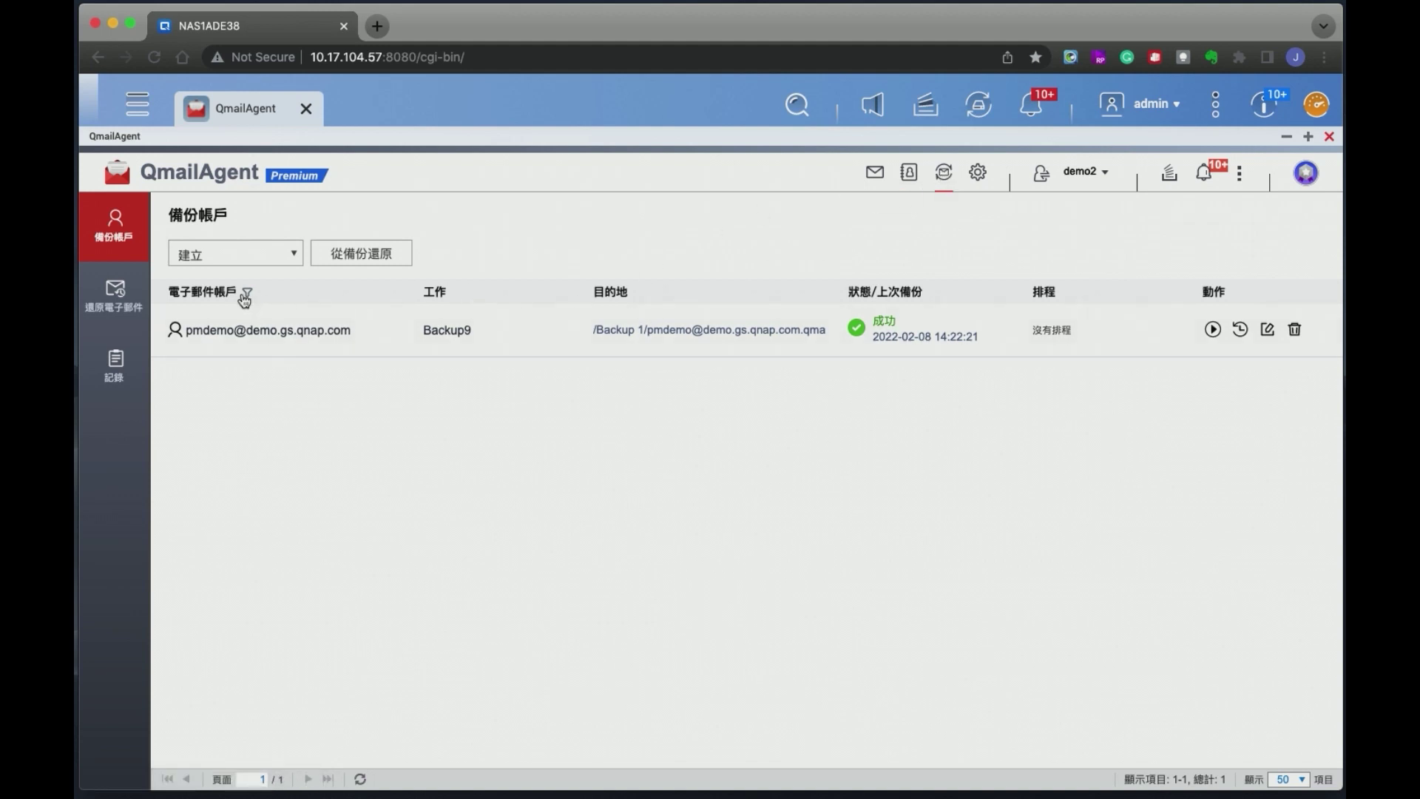
left_click(140, 308)
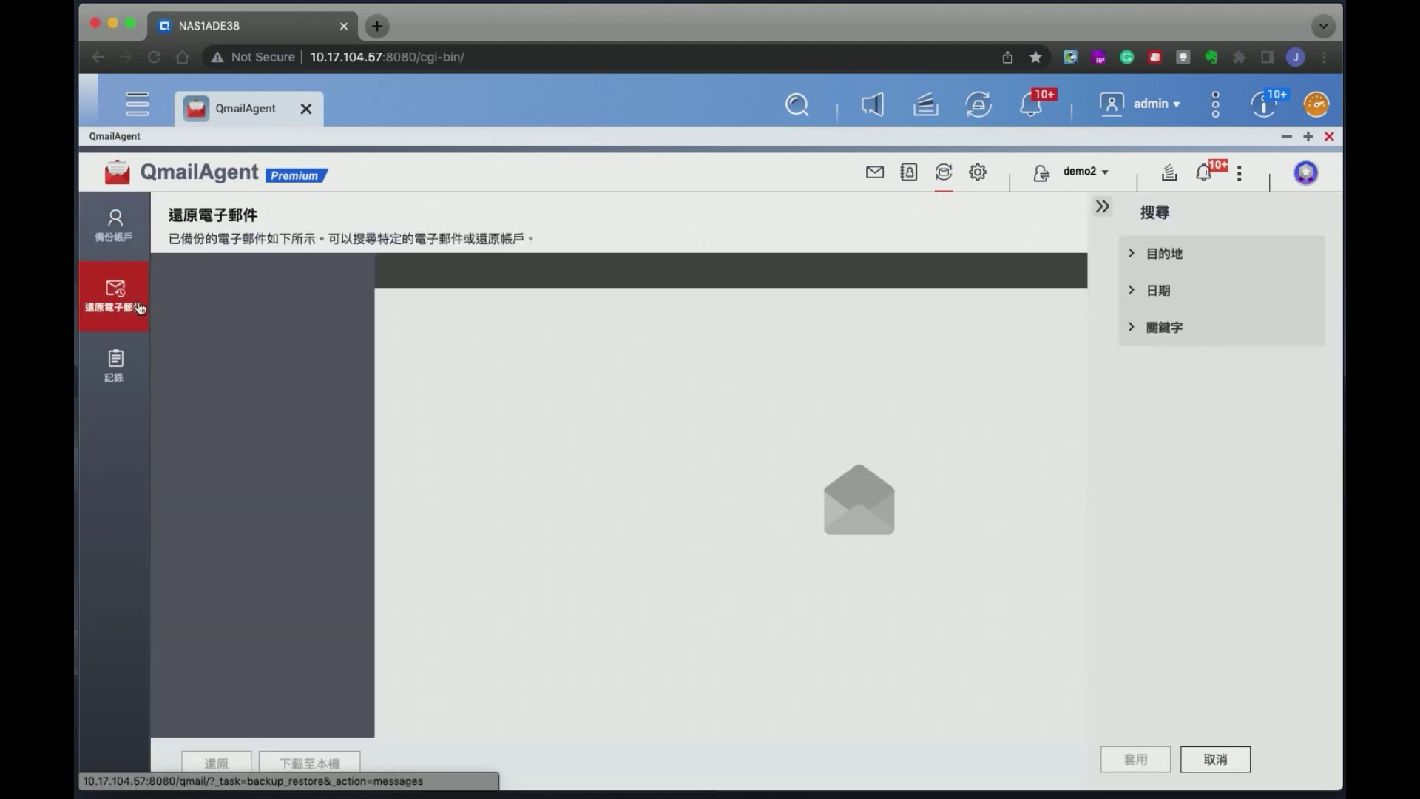
left_click(1171, 256)
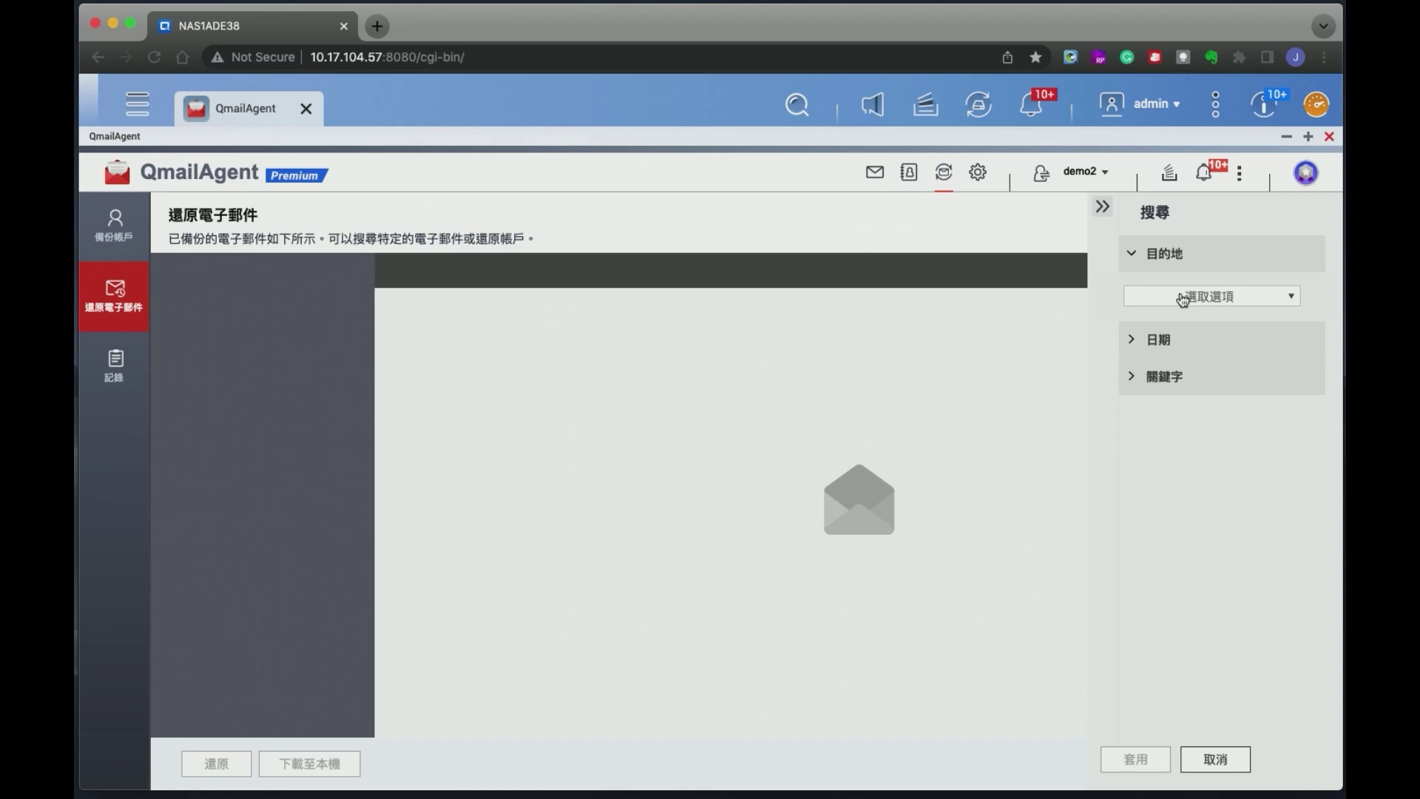
left_click(1183, 297)
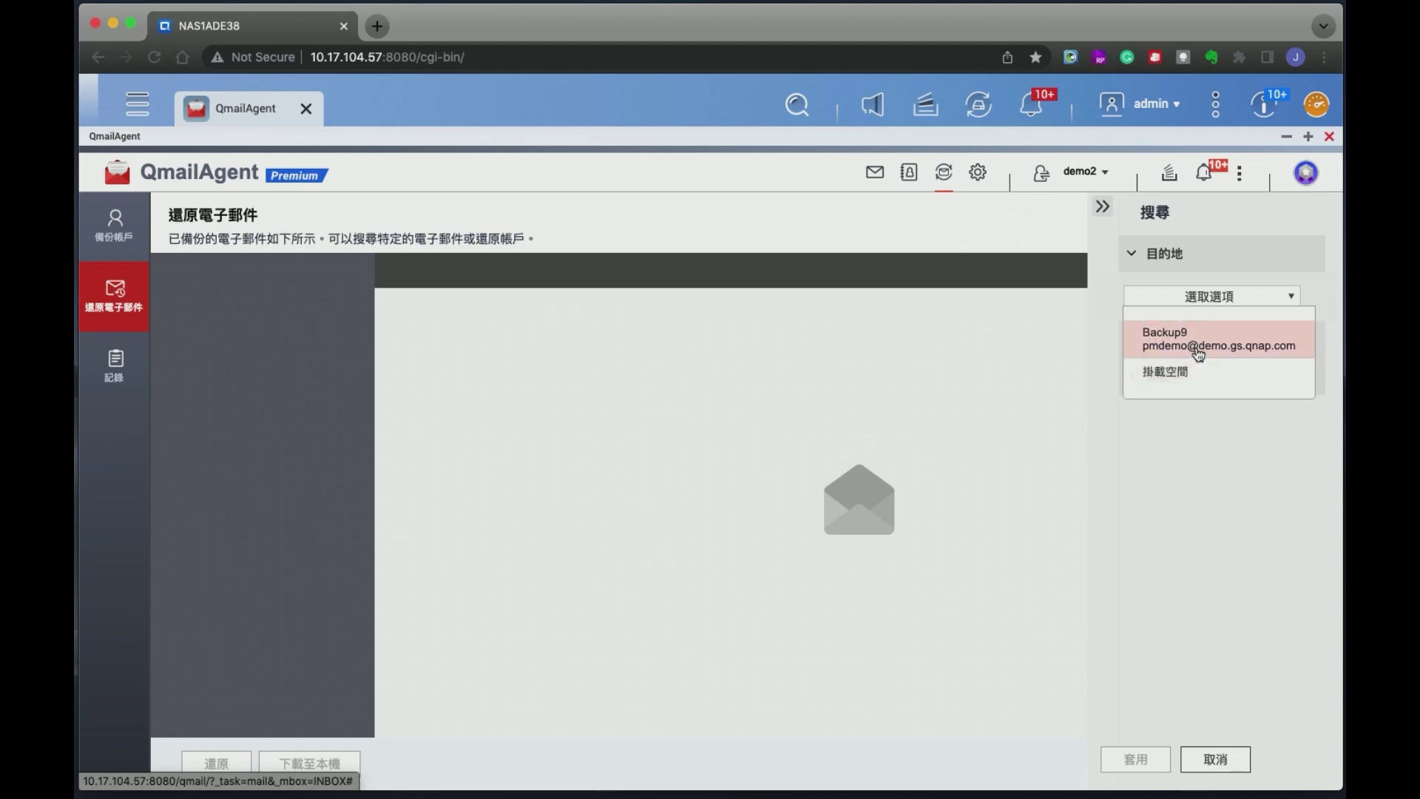
Step: Load Backup9 mail, select the 04-15, 04-14 and 04-01 QNAP emails, and start restoring them
left_click(1196, 351)
left_click(1146, 758)
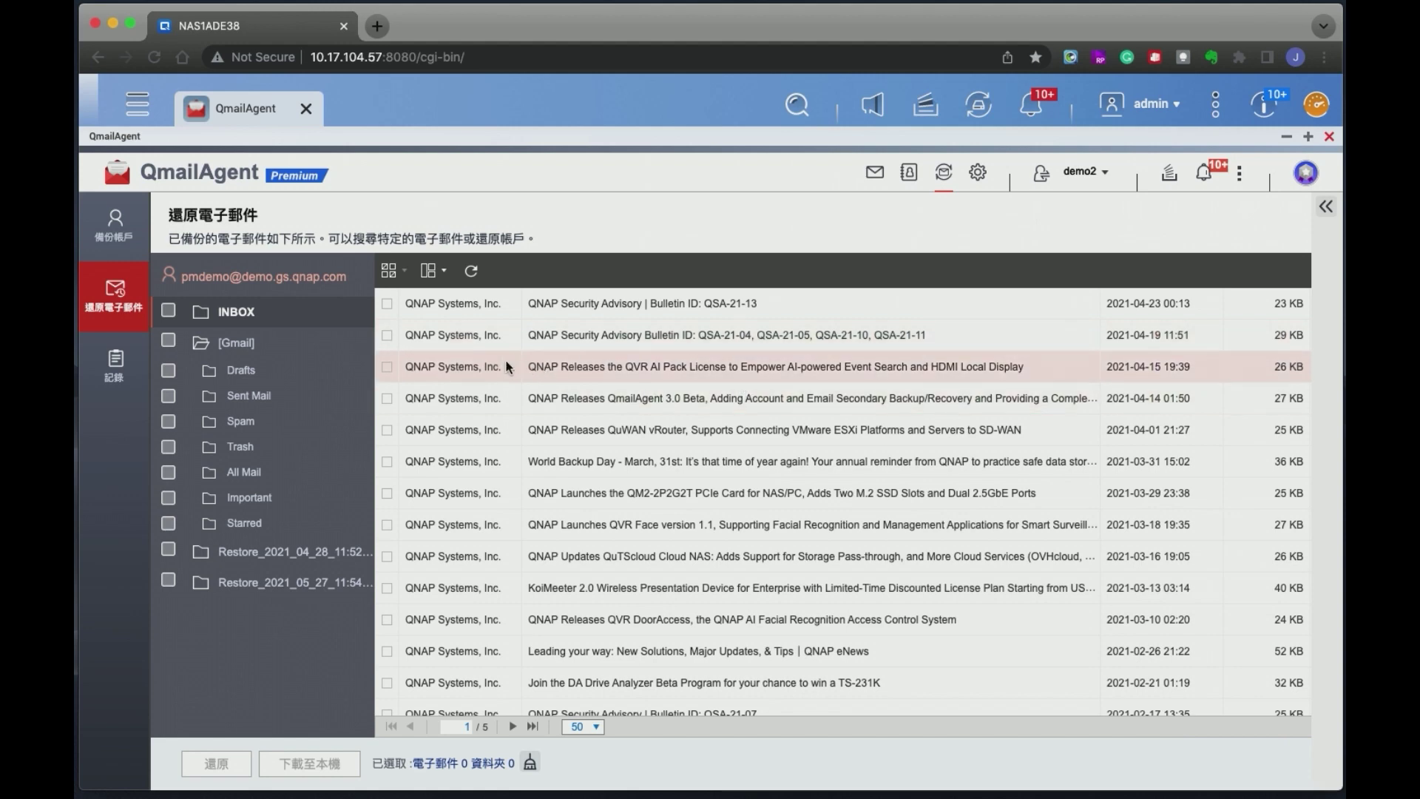
left_click(385, 367)
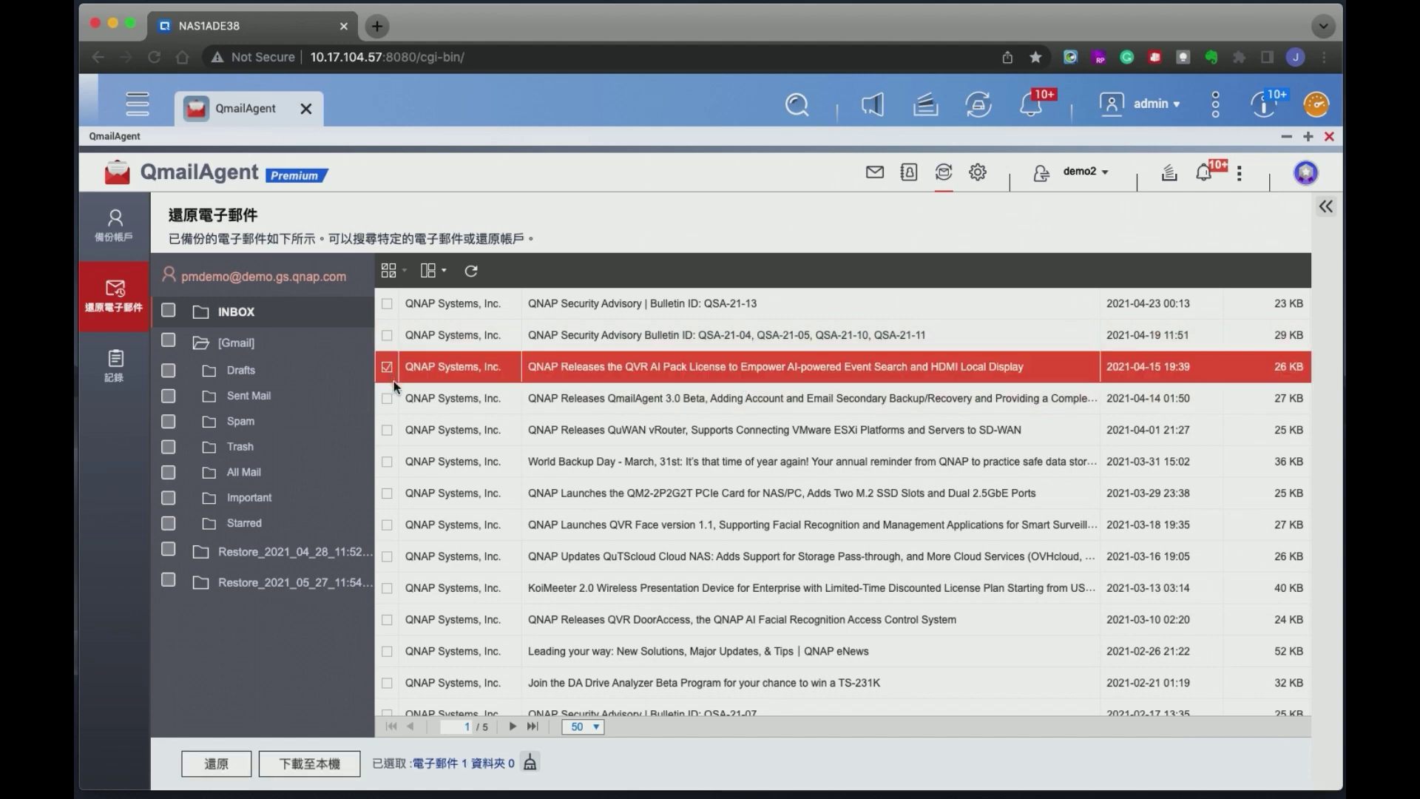
left_click(386, 398)
left_click(391, 431)
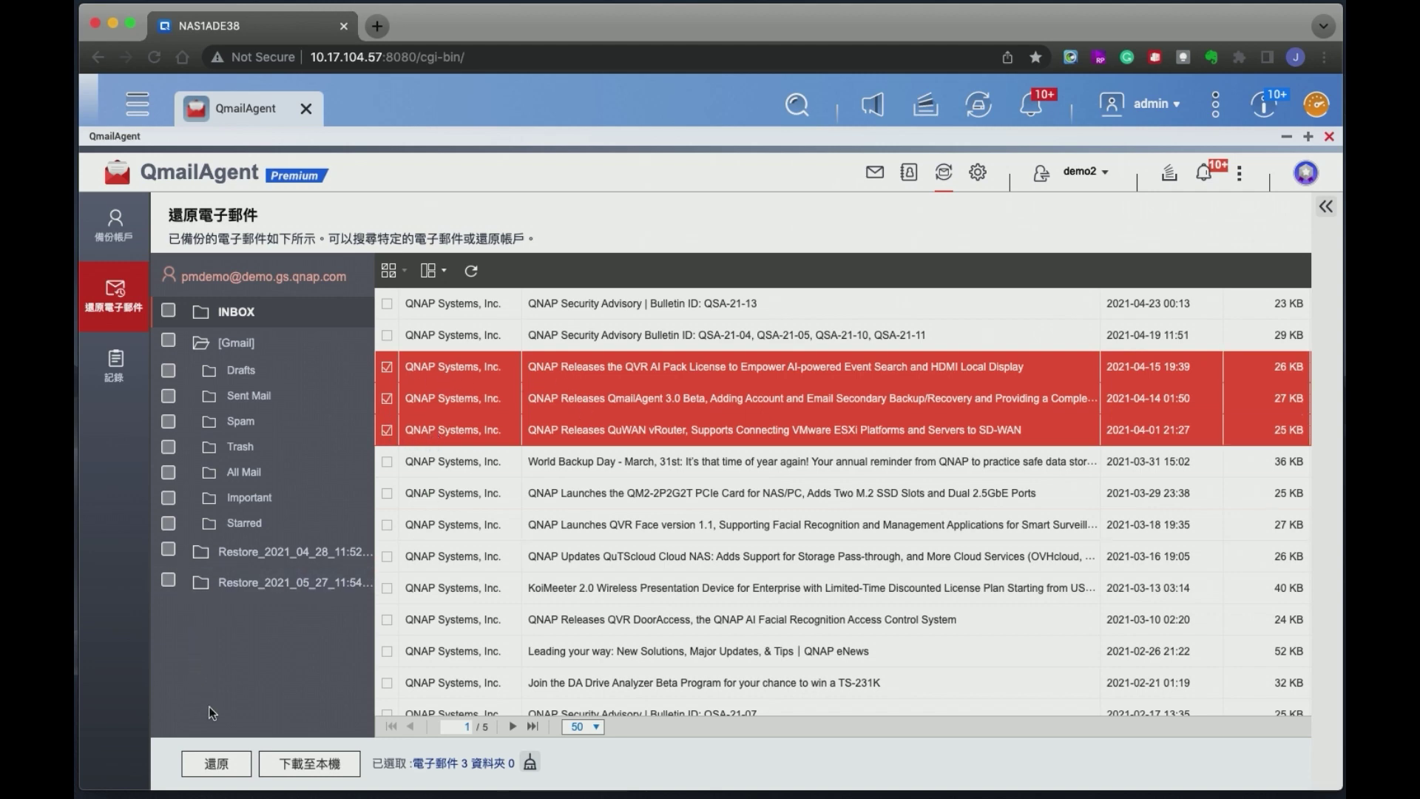
left_click(231, 762)
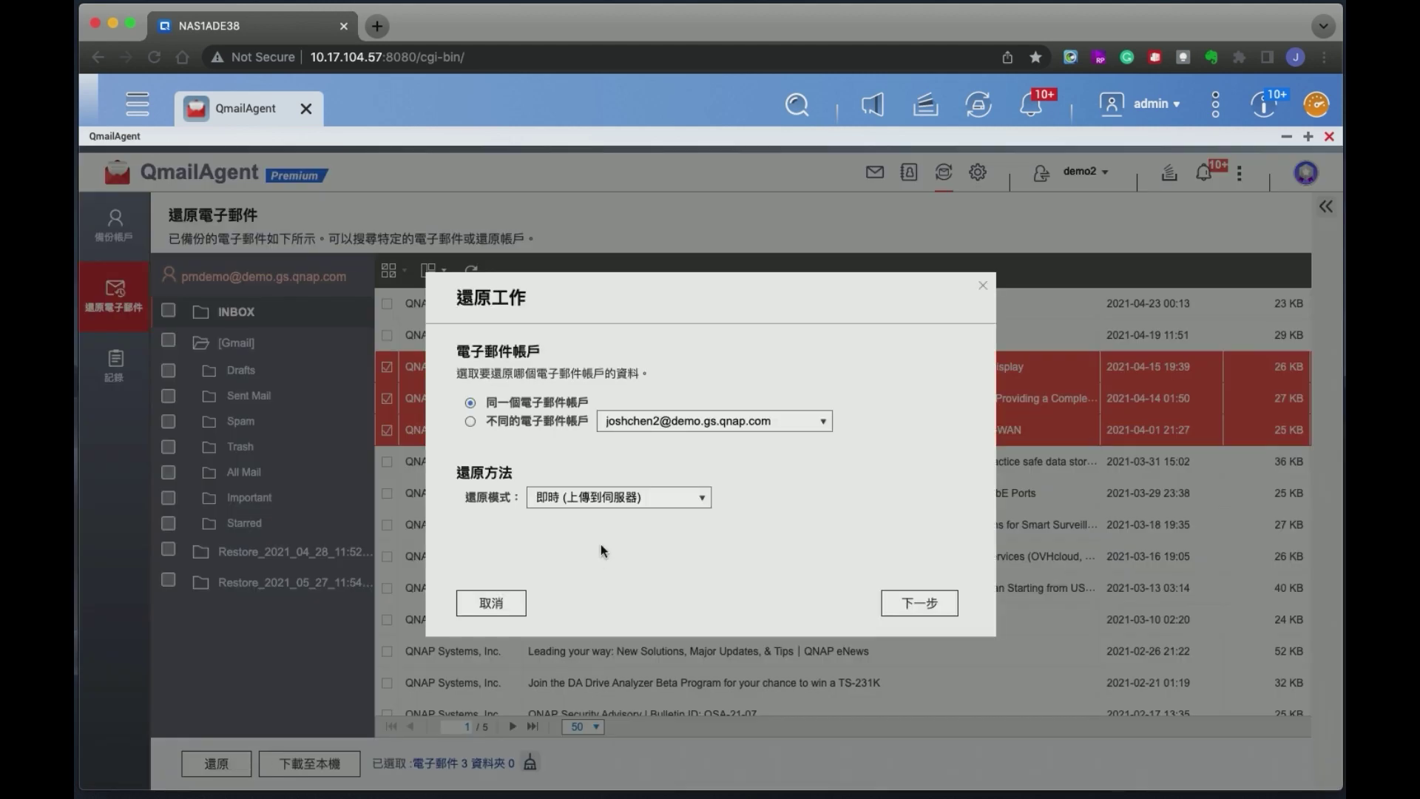
Step: Restore the three emails to the other Microsoft 365 account and dismiss the 成功 report
left_click(619, 423)
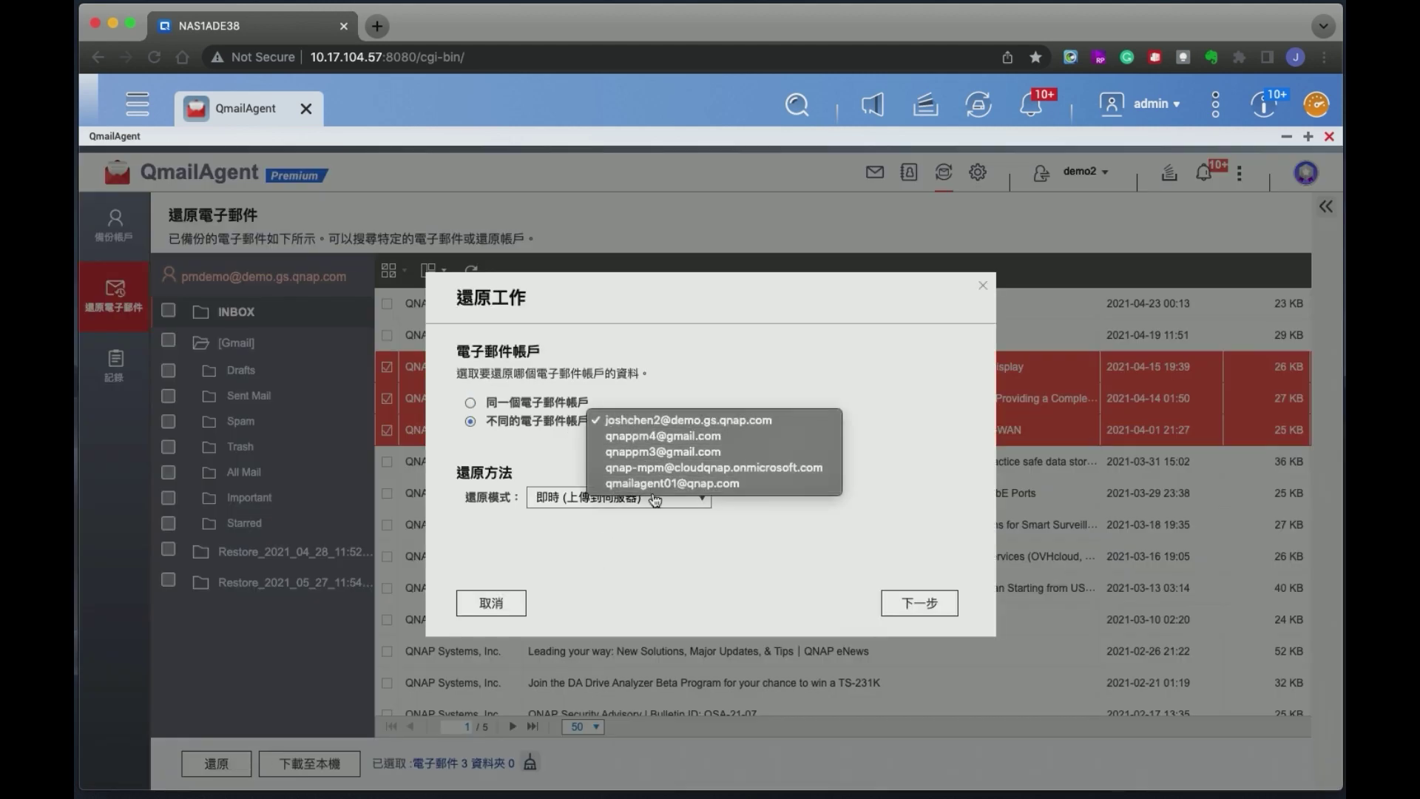
left_click(690, 469)
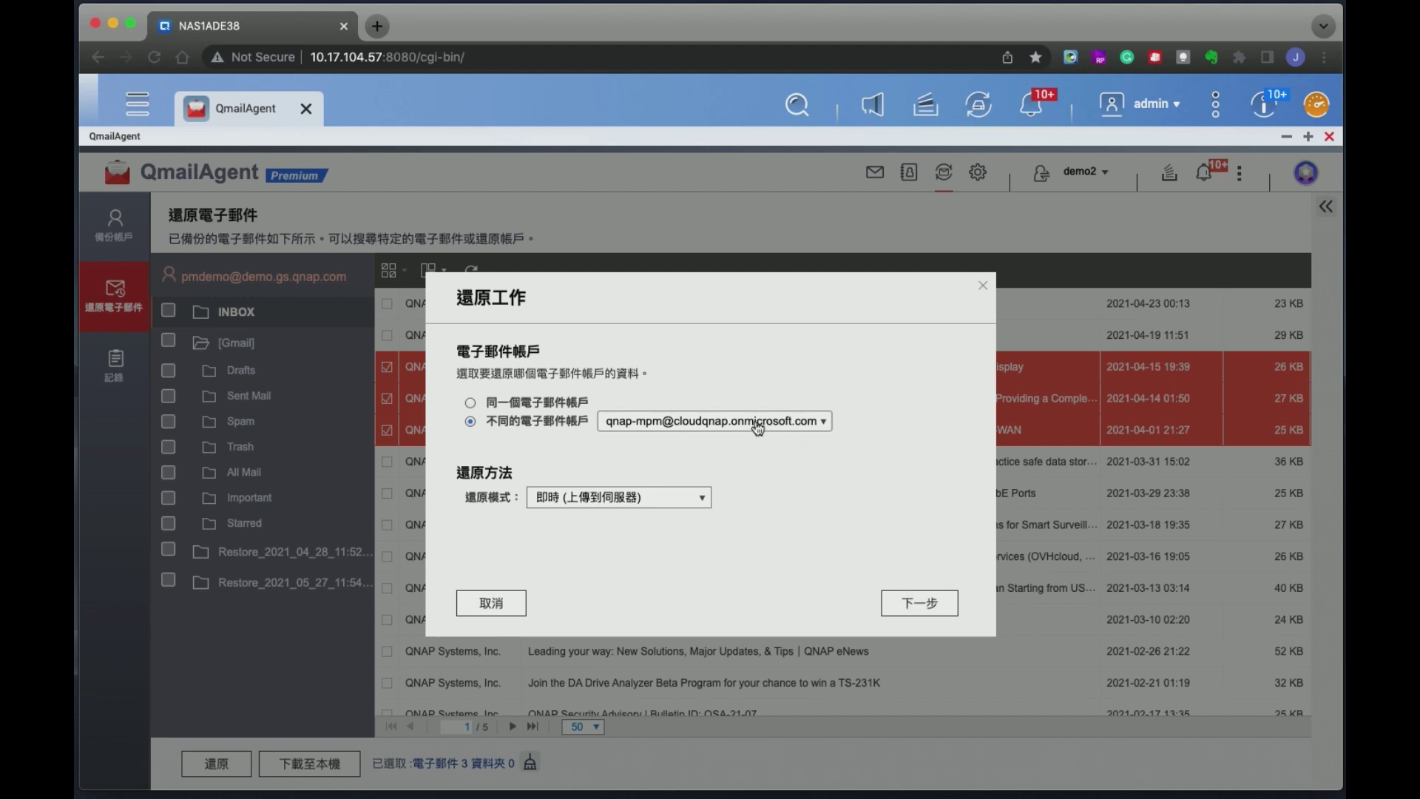
left_click(926, 611)
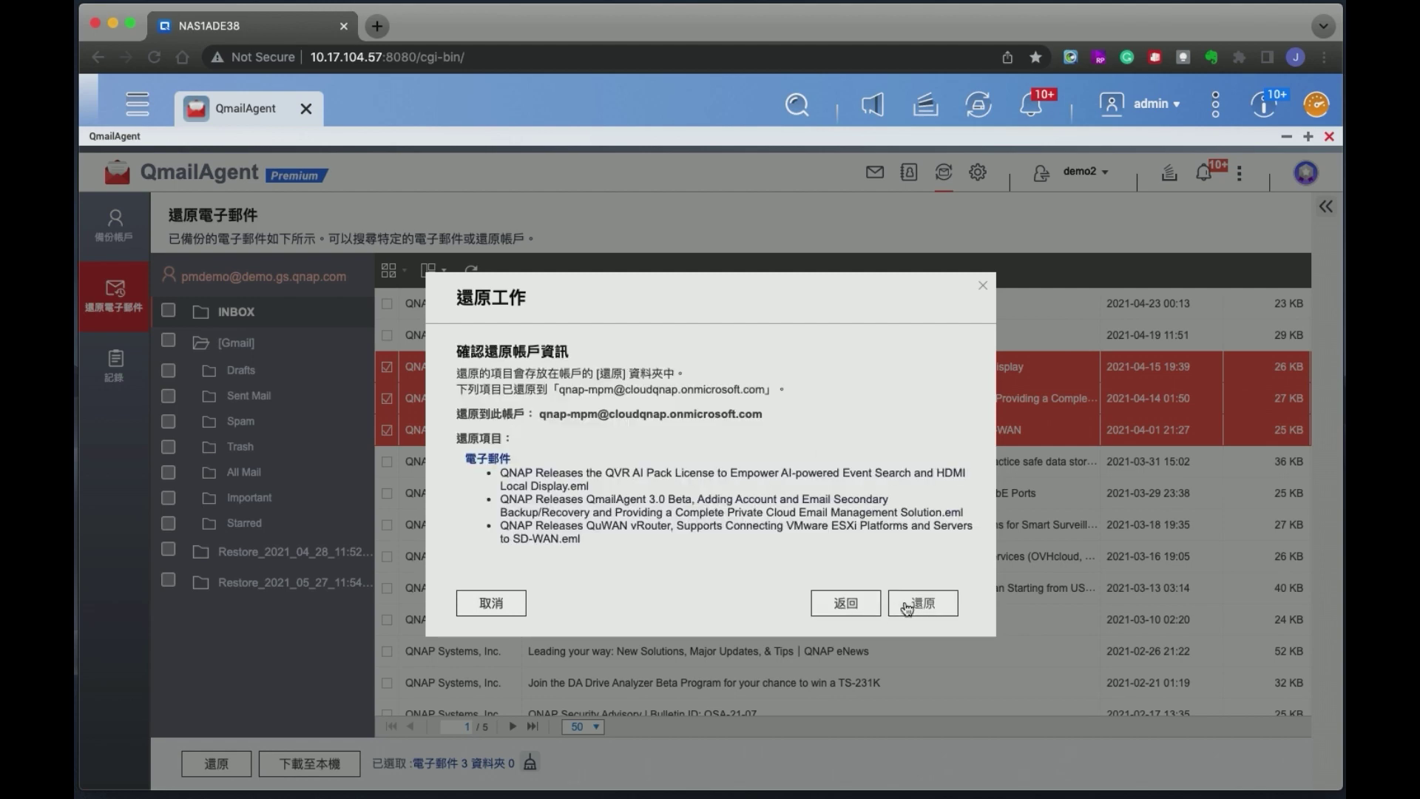
left_click(903, 605)
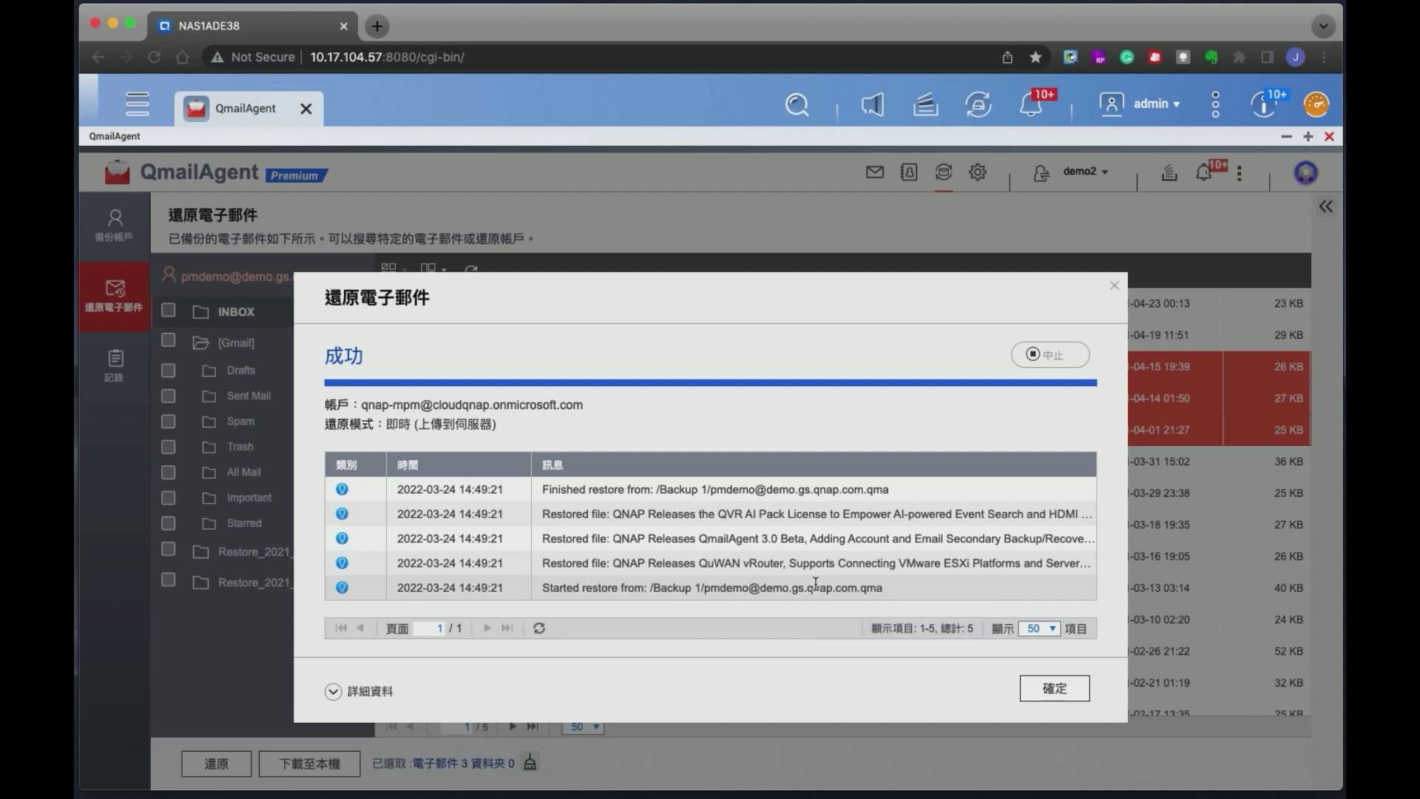
left_click(1064, 688)
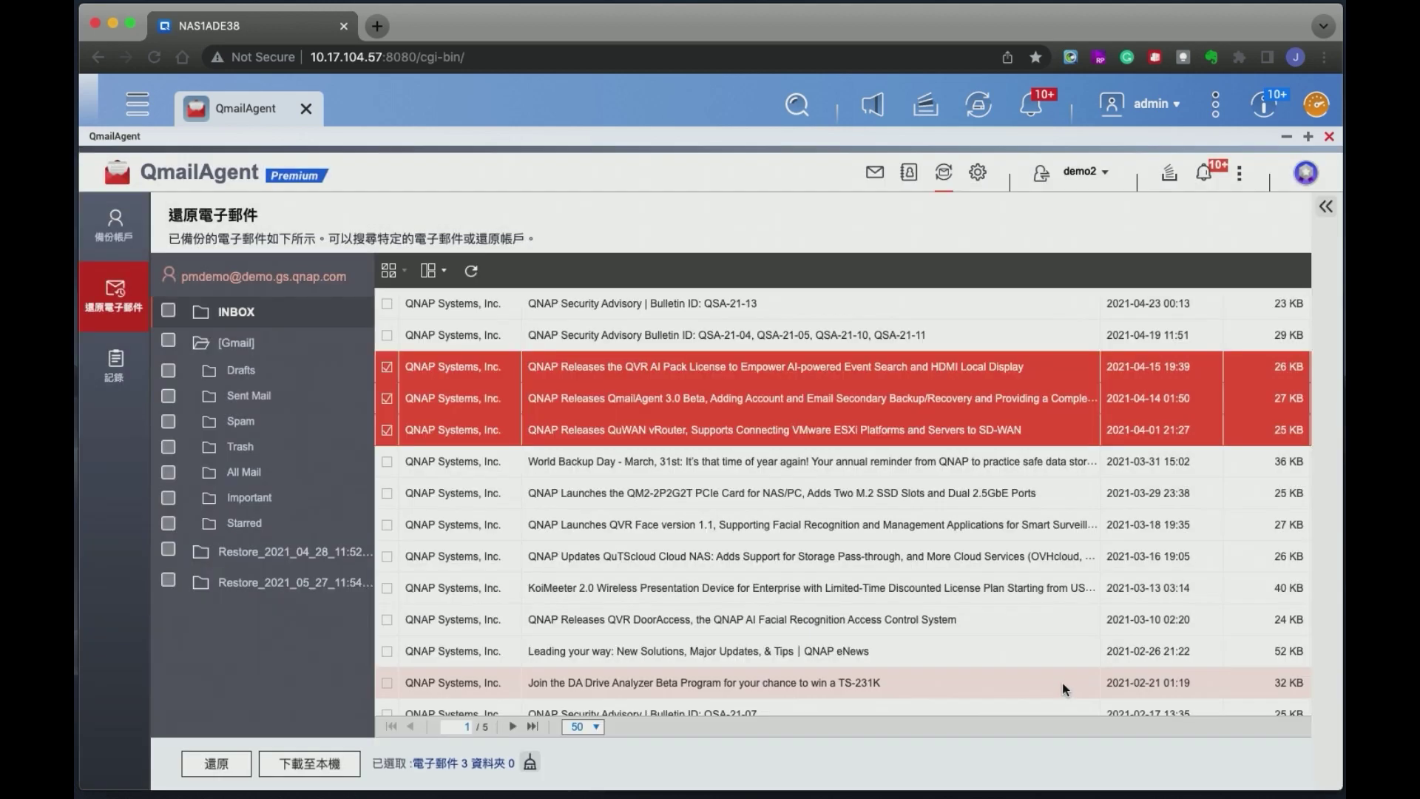